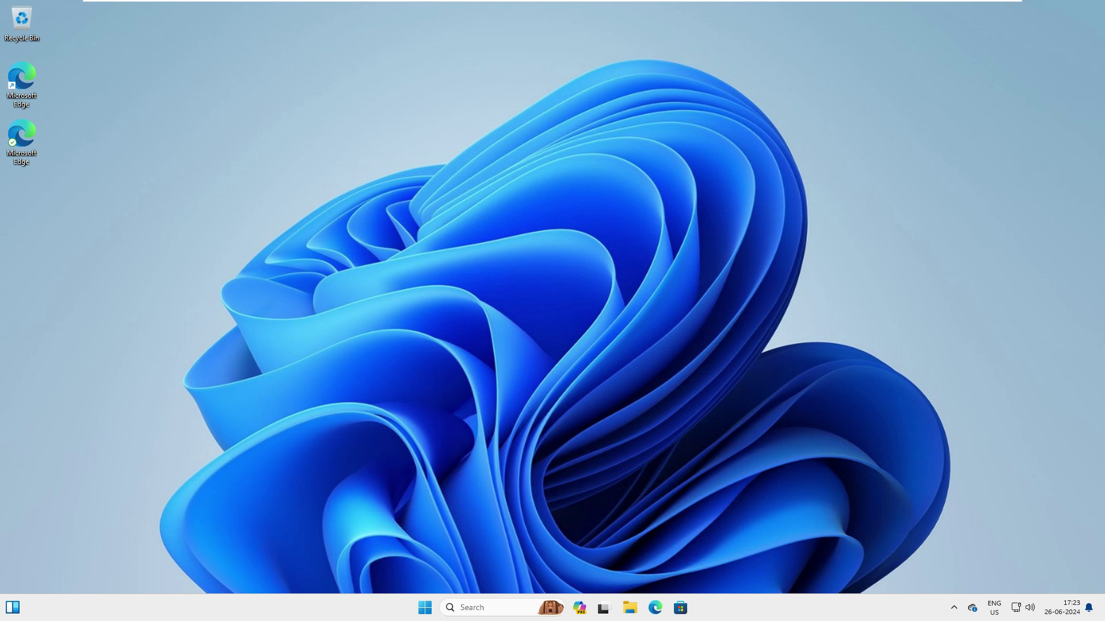
# Open Microsoft Edge and go to the copied link of the Office Deployment Tool download page.
pyautogui.doubleClick(22, 84)
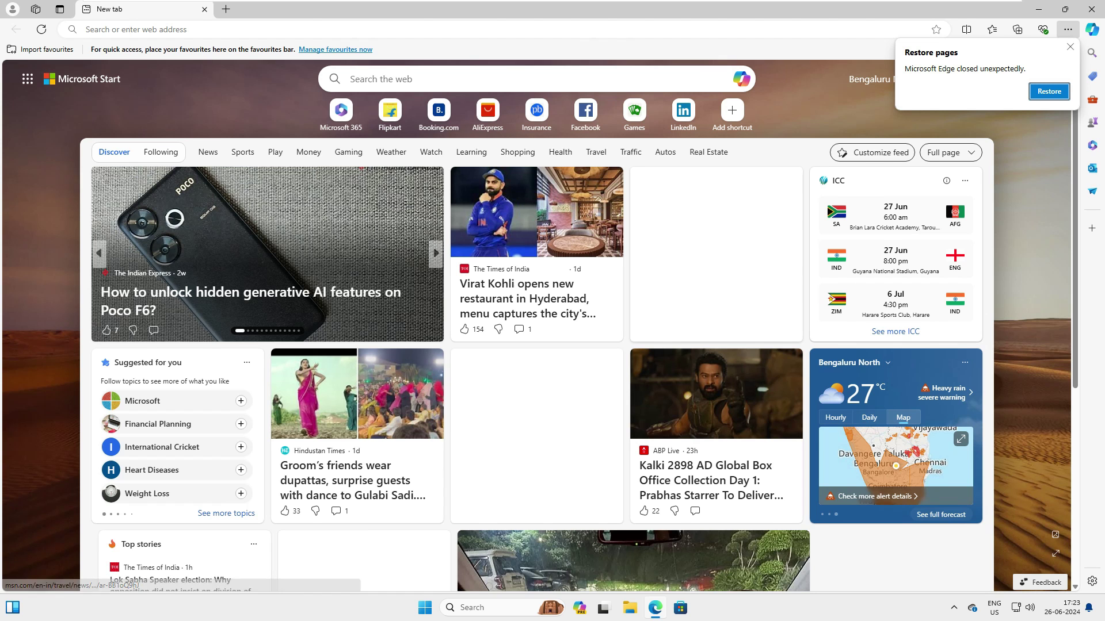
pyautogui.click(230, 30)
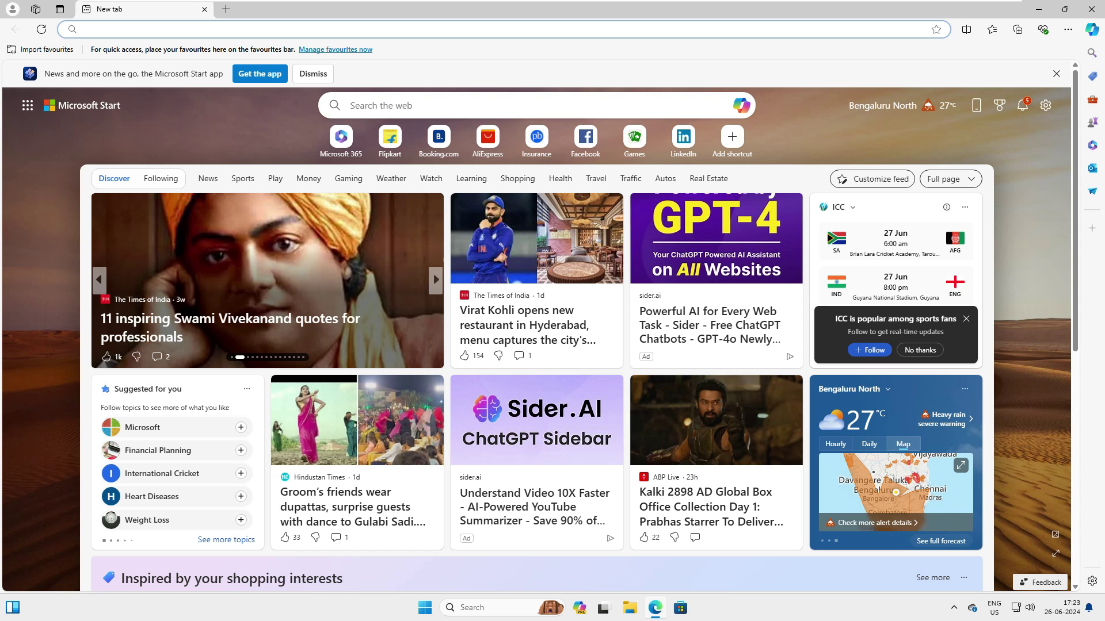
pyautogui.click(188, 29)
pyautogui.rightClick(189, 30)
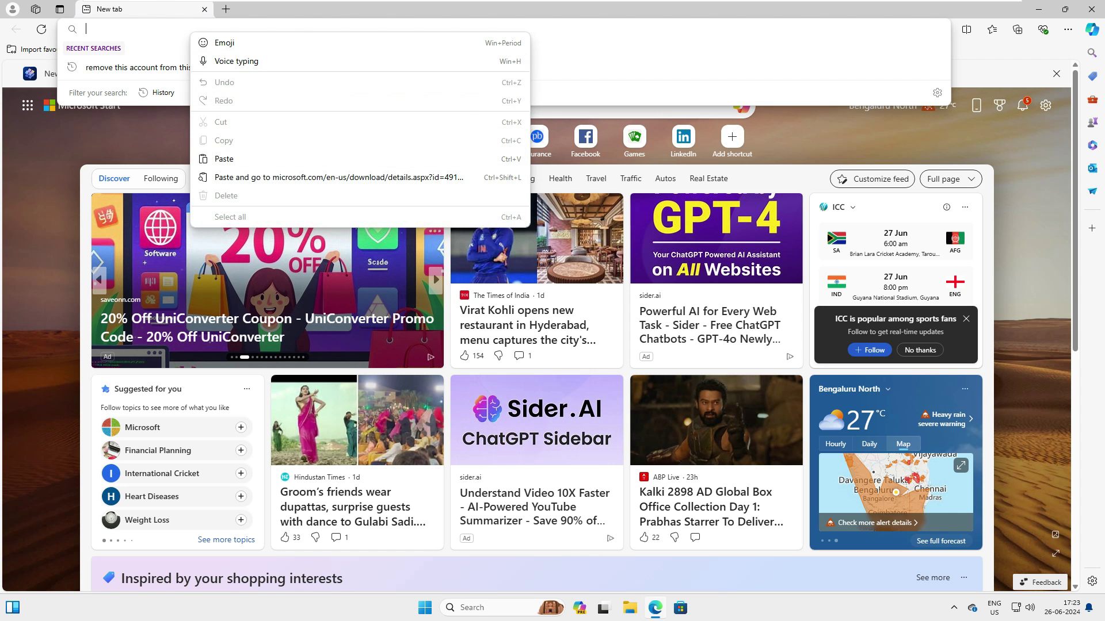
pyautogui.click(248, 177)
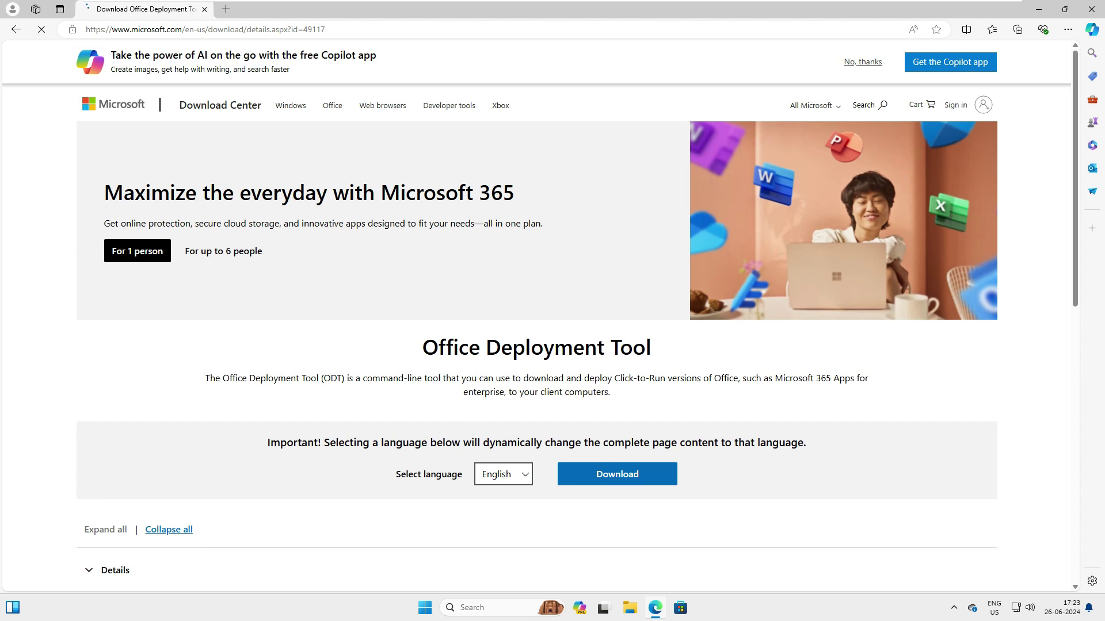
# Examine the Office Deployment Tool's details, including its publication date and file size.
pyautogui.scroll(-4, 577, 314)
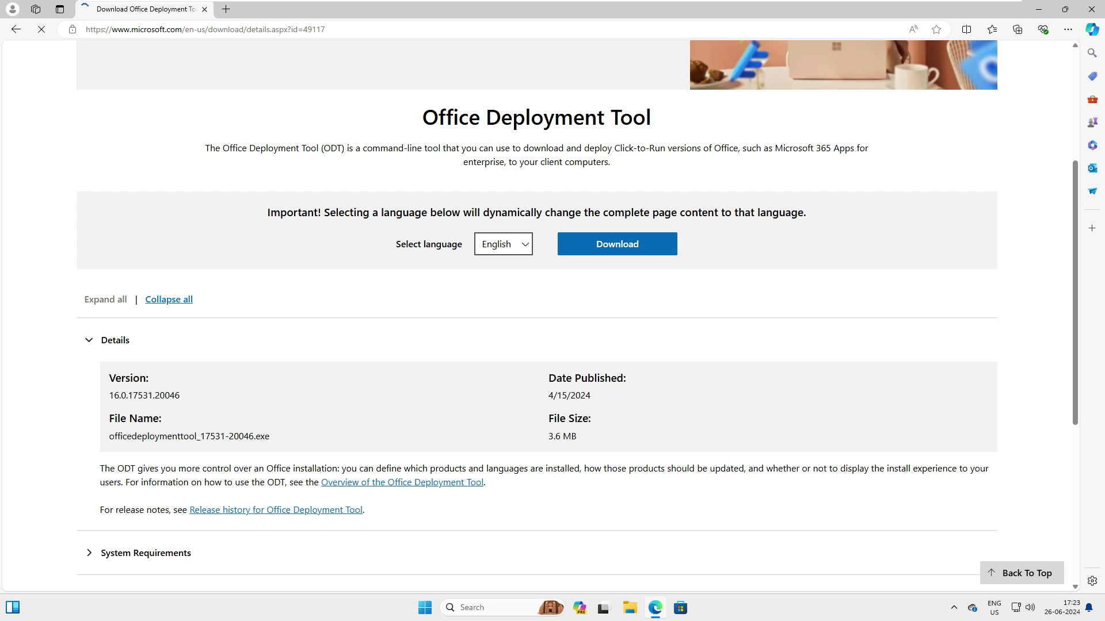
pyautogui.scroll(2, 577, 311)
pyautogui.scroll(-3, 577, 310)
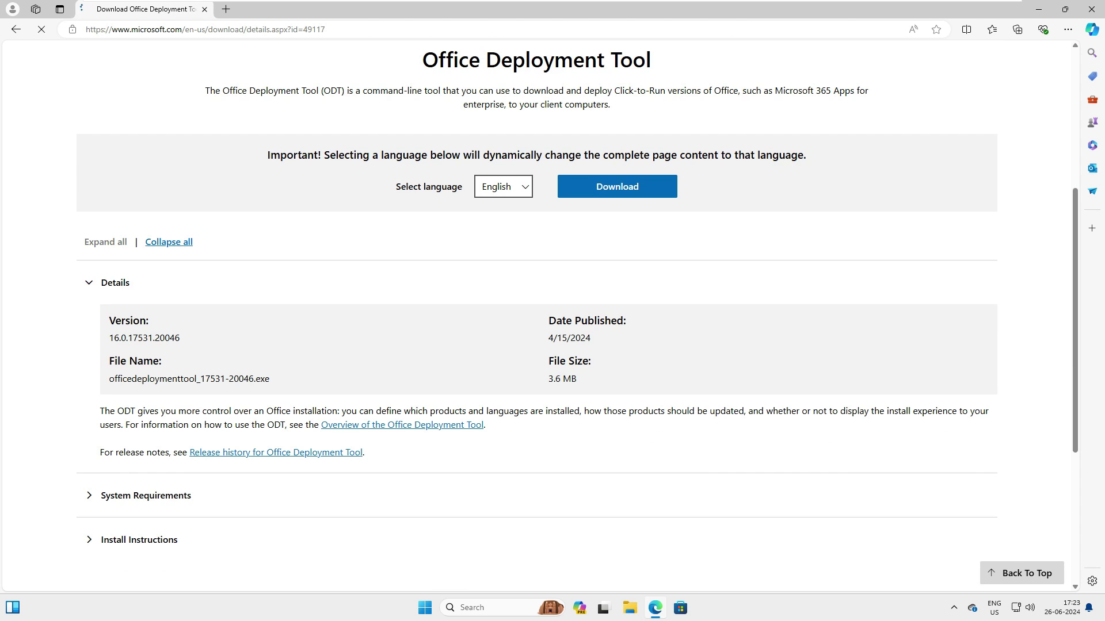
pyautogui.moveTo(577, 379); pyautogui.dragTo(548, 378)
pyautogui.click(589, 344)
pyautogui.moveTo(590, 338); pyautogui.dragTo(547, 337)
# Expand the System Requirements of the Office Deployment Tool and review the supported operating systems.
pyautogui.scroll(-1, 552, 314)
pyautogui.scroll(-1, 552, 314)
pyautogui.click(145, 380)
pyautogui.scroll(-2, 145, 346)
pyautogui.moveTo(100, 322); pyautogui.dragTo(162, 321)
pyautogui.moveTo(304, 322); pyautogui.dragTo(261, 322)
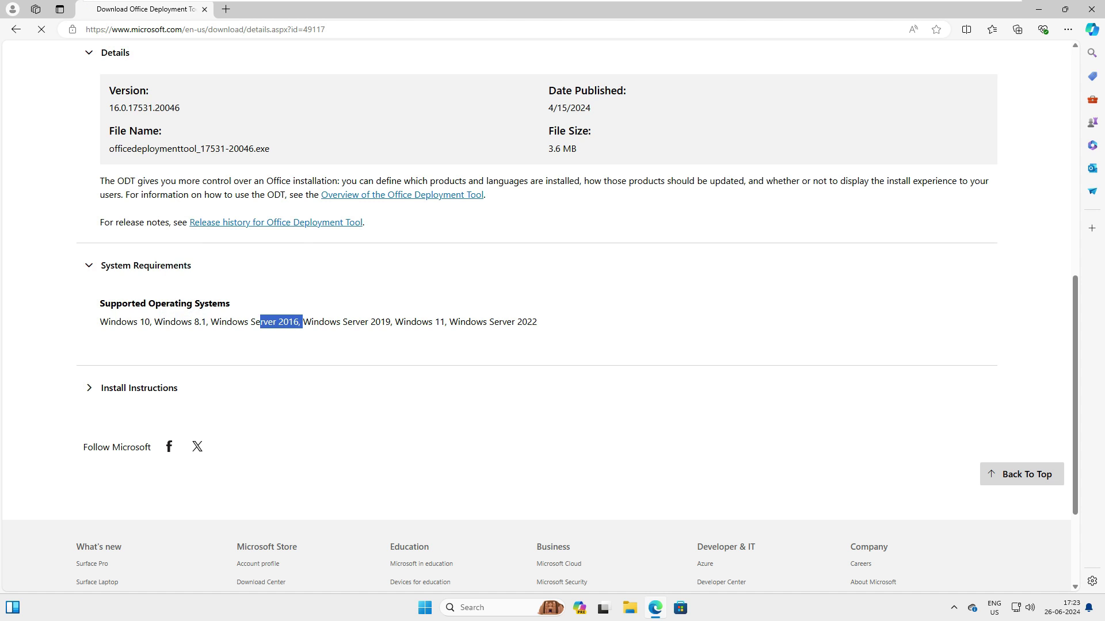
pyautogui.moveTo(393, 322); pyautogui.dragTo(289, 321)
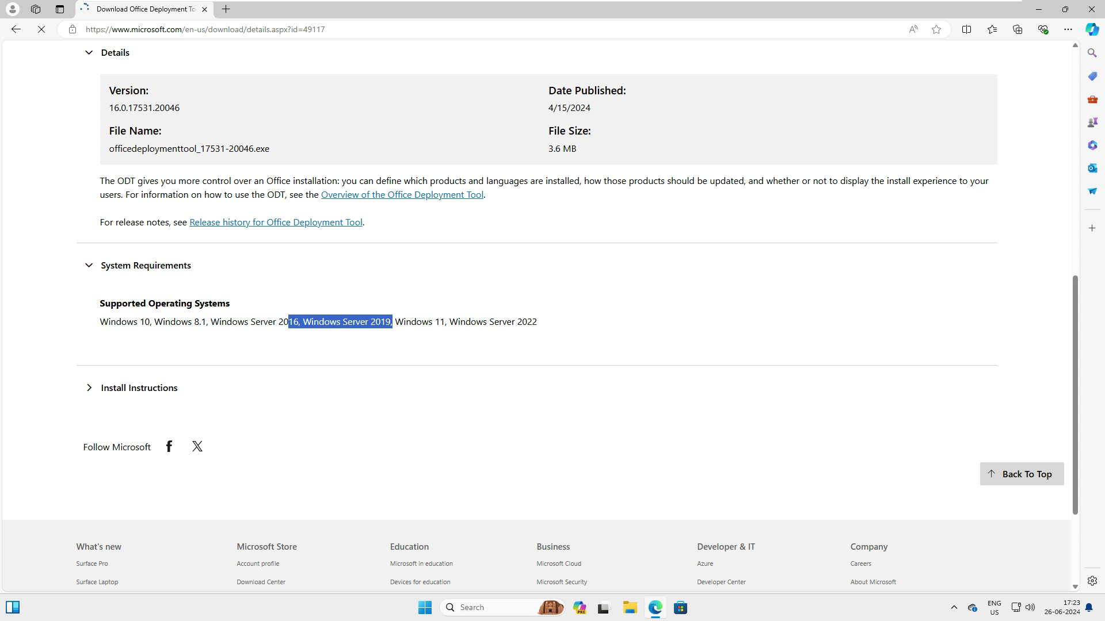
pyautogui.moveTo(447, 321); pyautogui.dragTo(395, 322)
pyautogui.moveTo(537, 322); pyautogui.dragTo(100, 321)
pyautogui.click(244, 321)
pyautogui.moveTo(244, 322); pyautogui.dragTo(237, 321)
pyautogui.scroll(5, 237, 321)
pyautogui.scroll(-8, 237, 321)
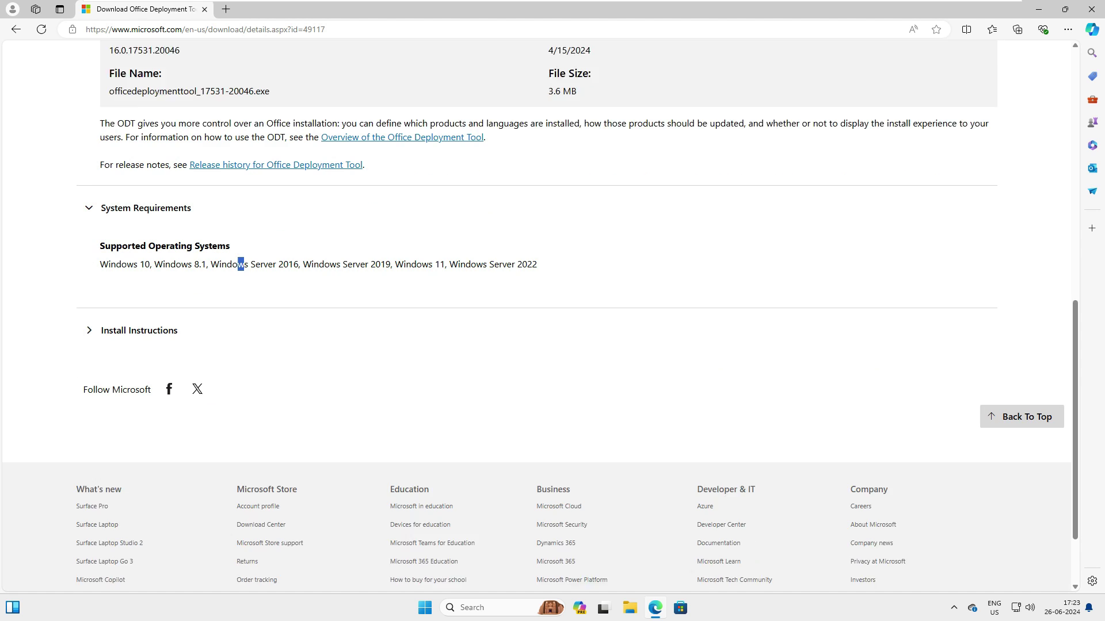
pyautogui.click(139, 236)
pyautogui.moveTo(217, 274); pyautogui.dragTo(490, 274)
pyautogui.click(490, 273)
# Download the English Office Deployment Tool and show the downloaded file in its folder.
pyautogui.scroll(9, 490, 274)
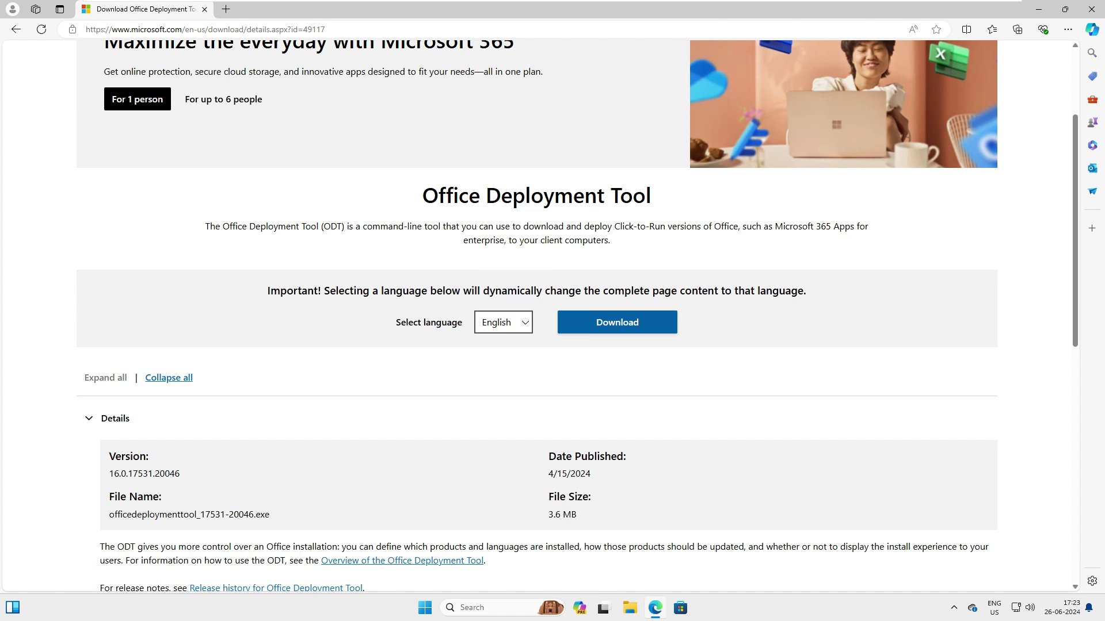
pyautogui.click(617, 322)
pyautogui.click(978, 72)
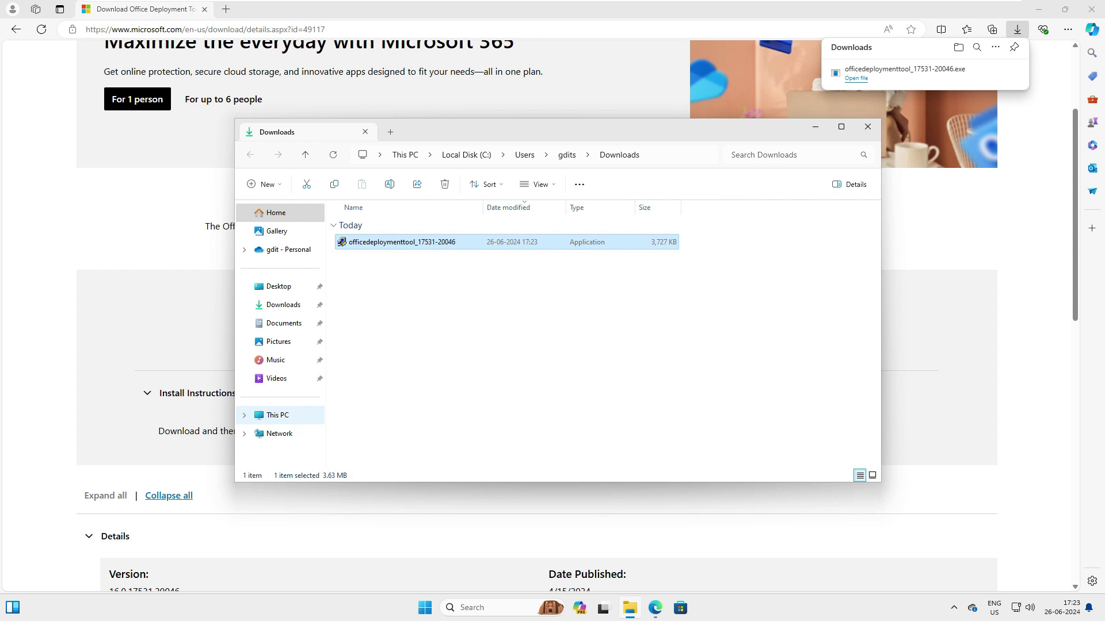
# Create a new folder named visio2024 on Local Disk (C:).
pyautogui.click(278, 416)
pyautogui.doubleClick(406, 235)
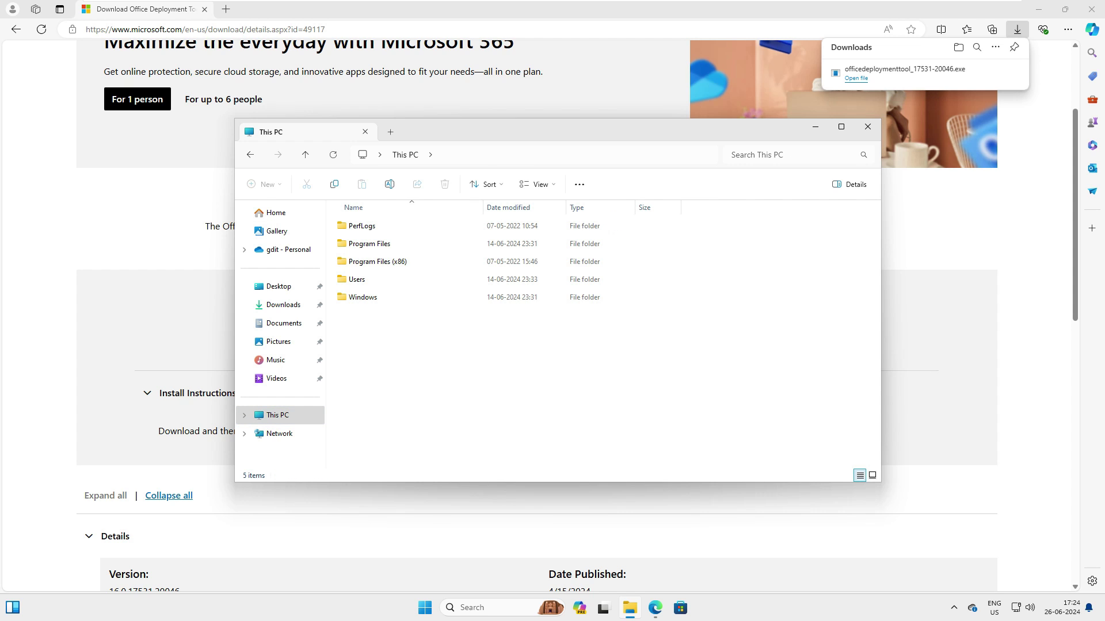
pyautogui.click(278, 415)
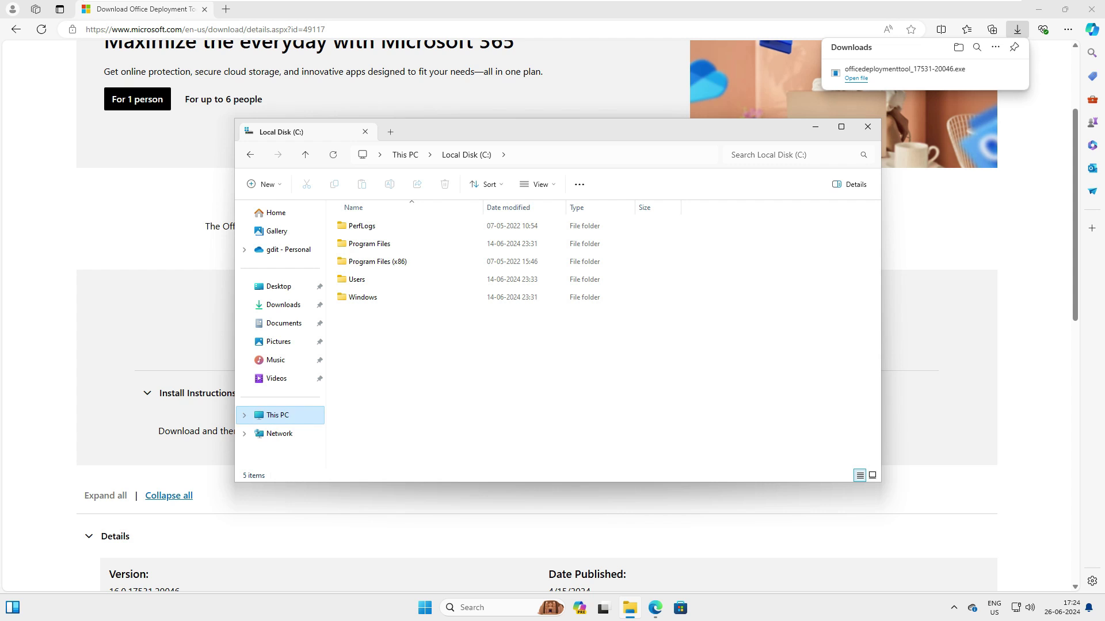
pyautogui.rightClick(420, 339)
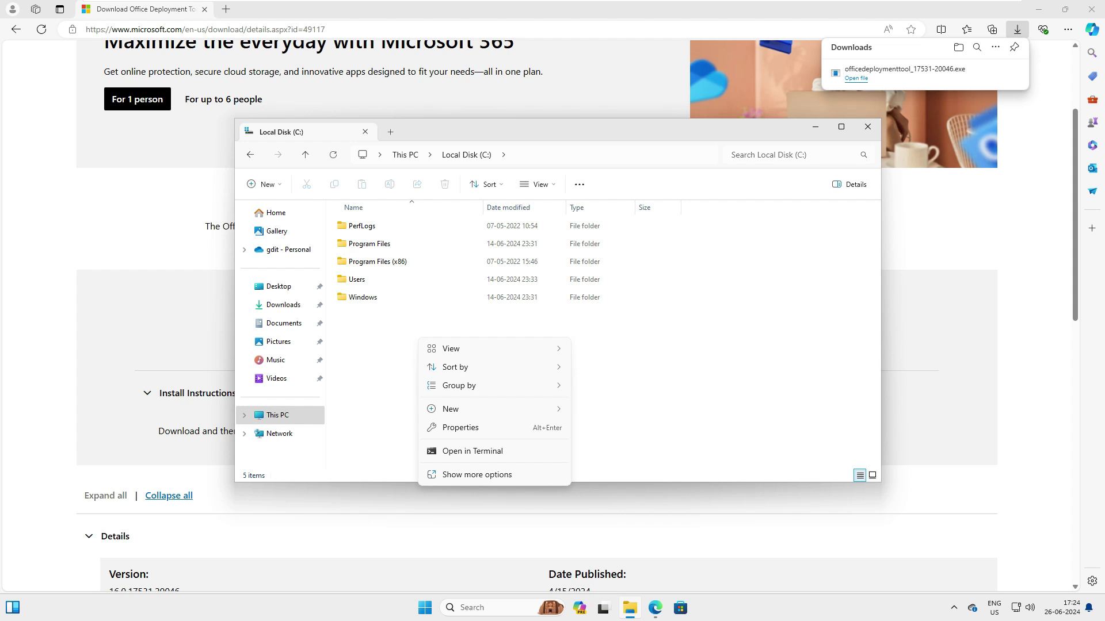
pyautogui.press('w')
pyautogui.press('f')
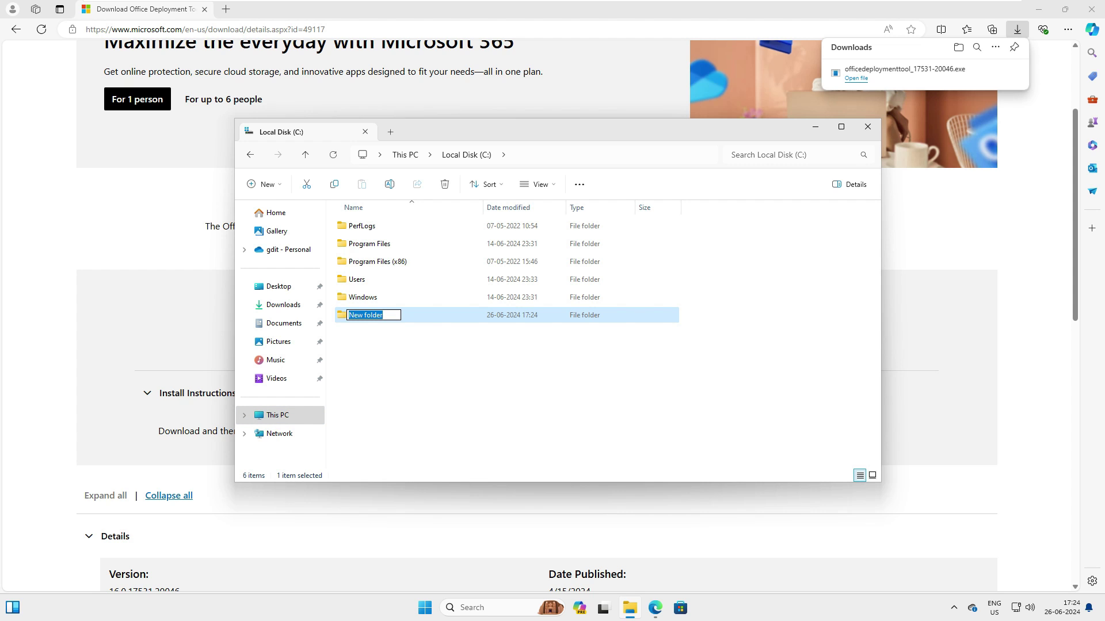
pyautogui.write('visio2024')
pyautogui.press('Return')
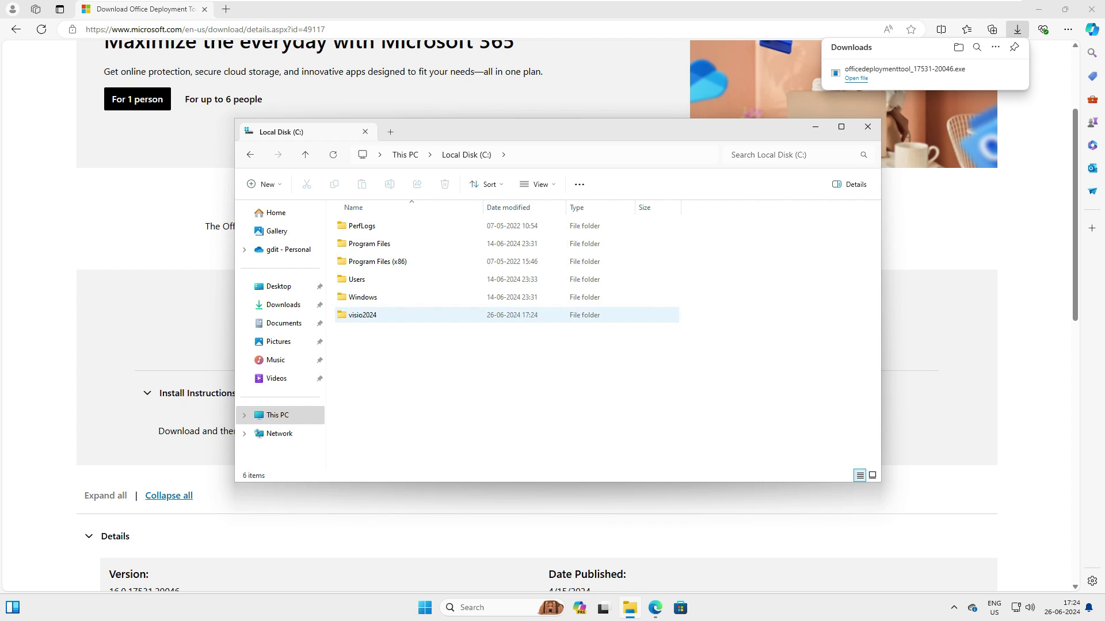
pyautogui.click(283, 304)
pyautogui.rightClick(375, 242)
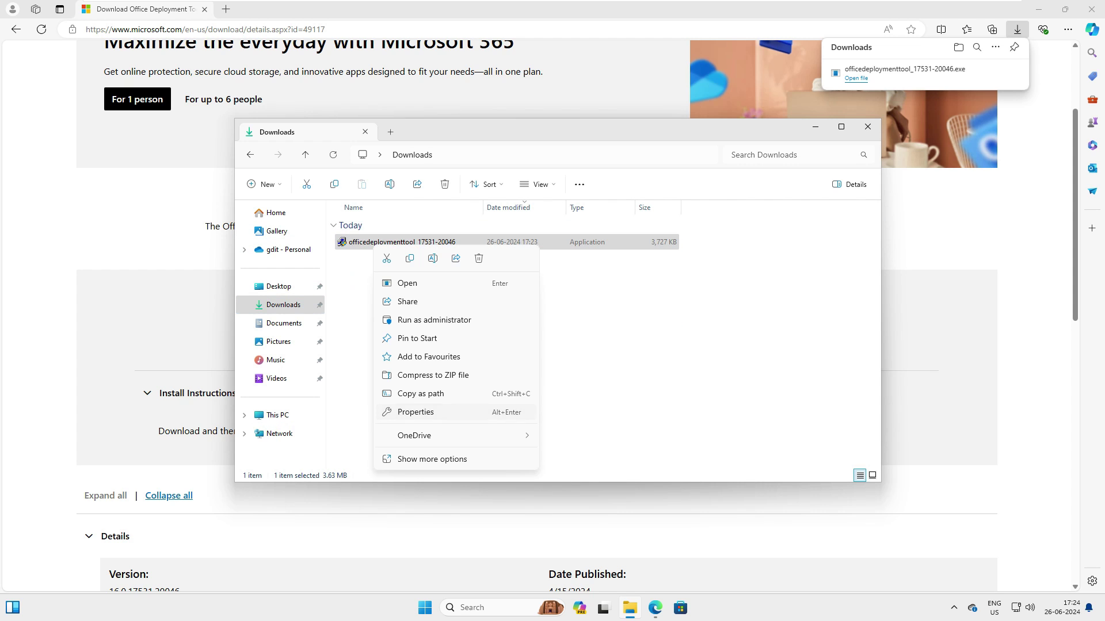
pyautogui.click(387, 258)
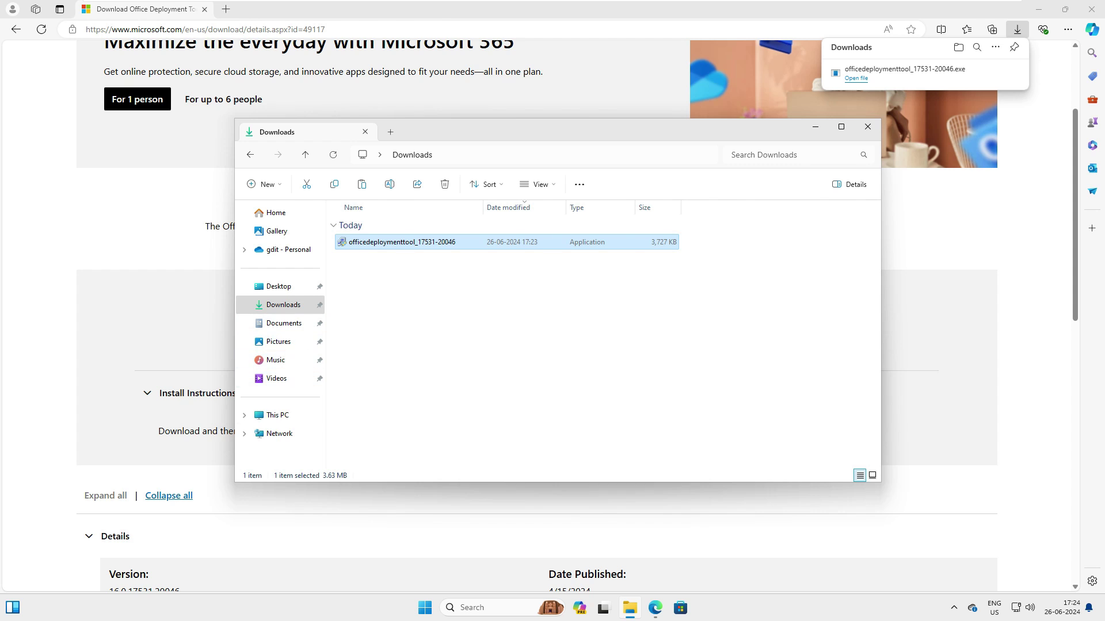
pyautogui.click(278, 415)
pyautogui.doubleClick(379, 233)
pyautogui.doubleClick(370, 296)
pyautogui.rightClick(441, 274)
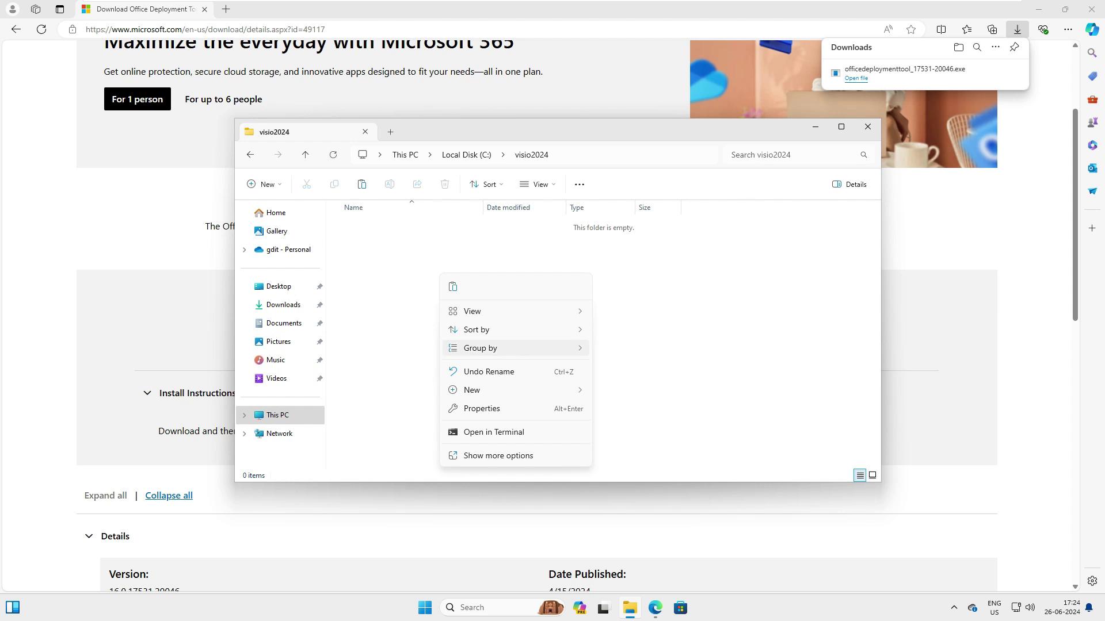
pyautogui.click(452, 287)
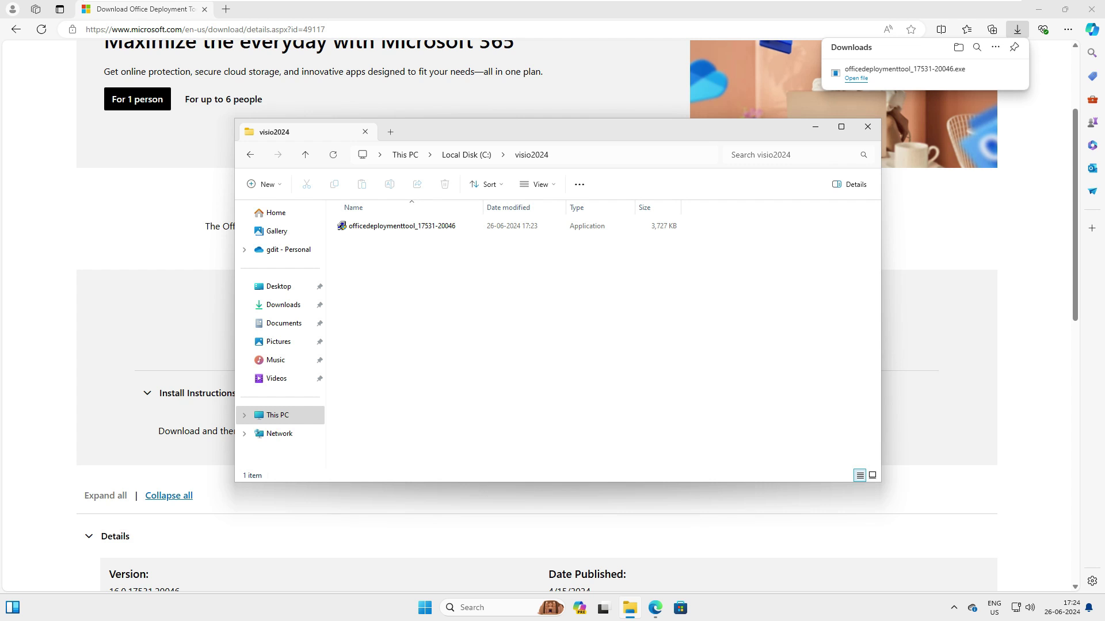
pyautogui.rightClick(416, 228)
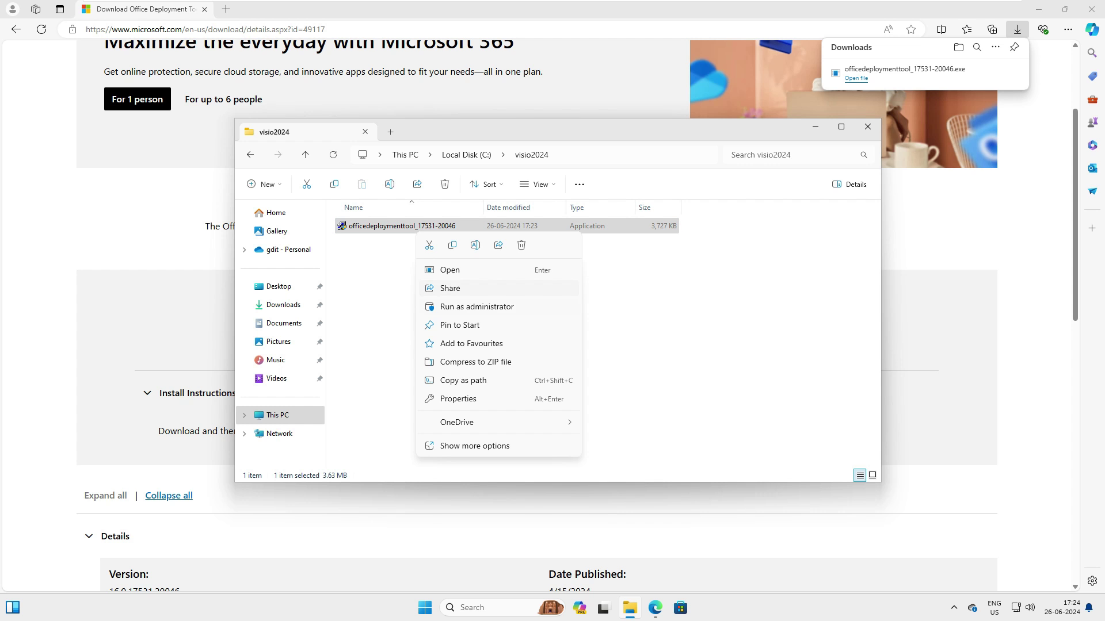
pyautogui.click(477, 307)
pyautogui.click(577, 397)
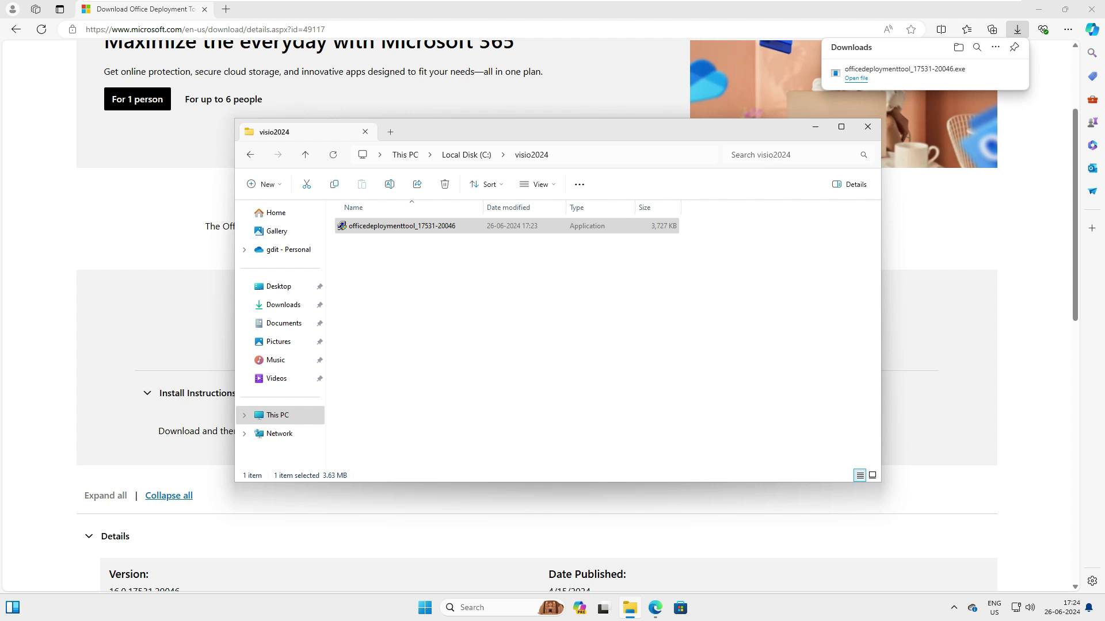
pyautogui.click(346, 415)
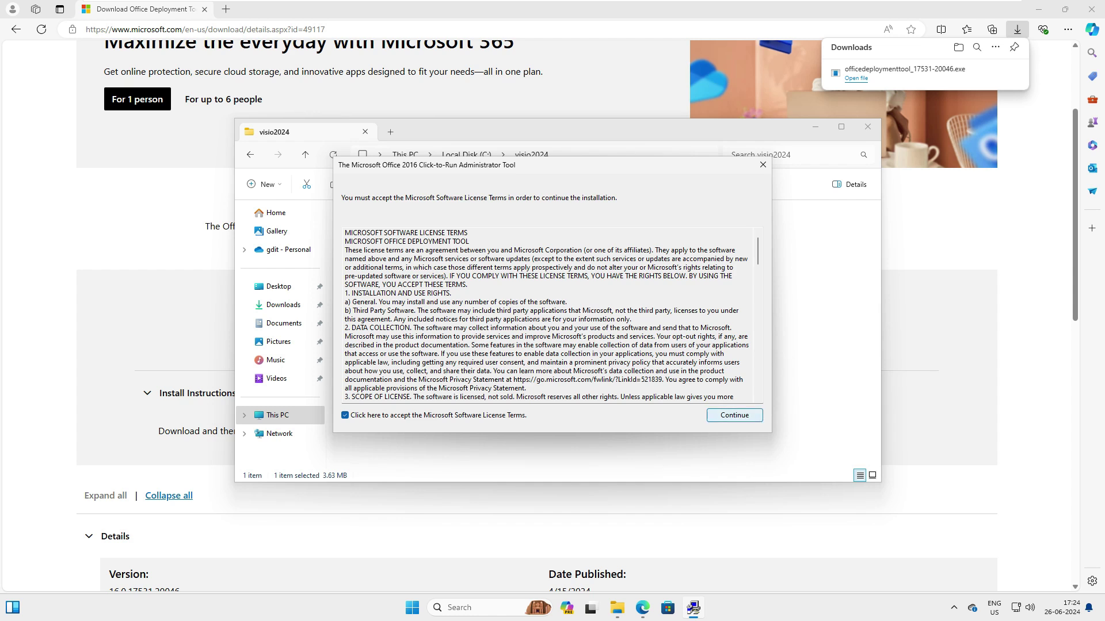
pyautogui.click(734, 415)
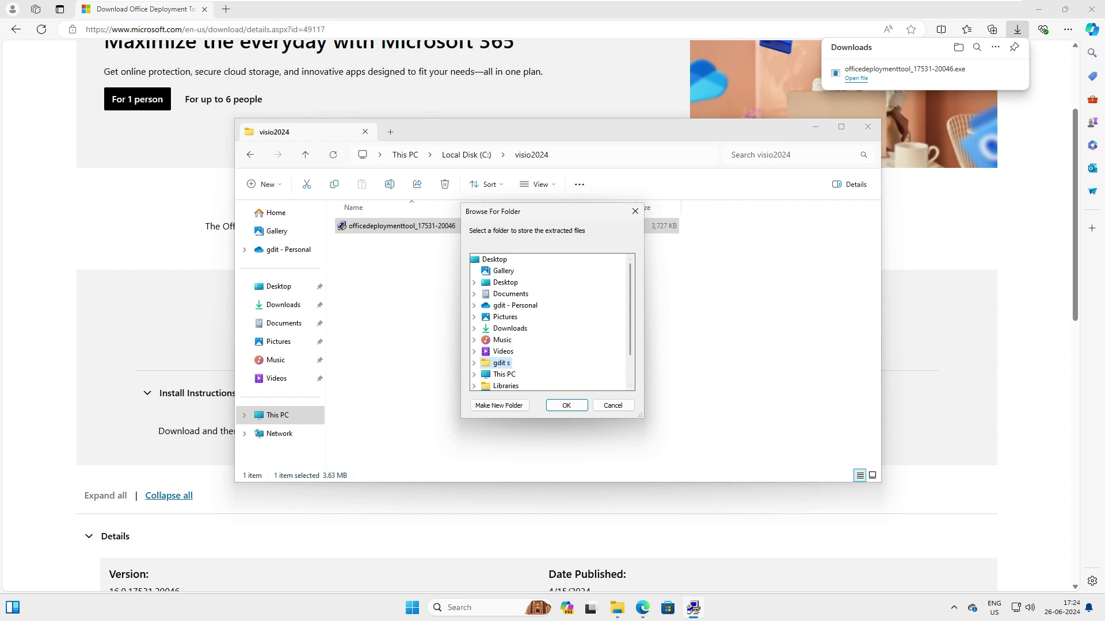
# Extract the deployment tool's files into the visio2024 folder on Local Disk (C:).
pyautogui.scroll(-1, 551, 322)
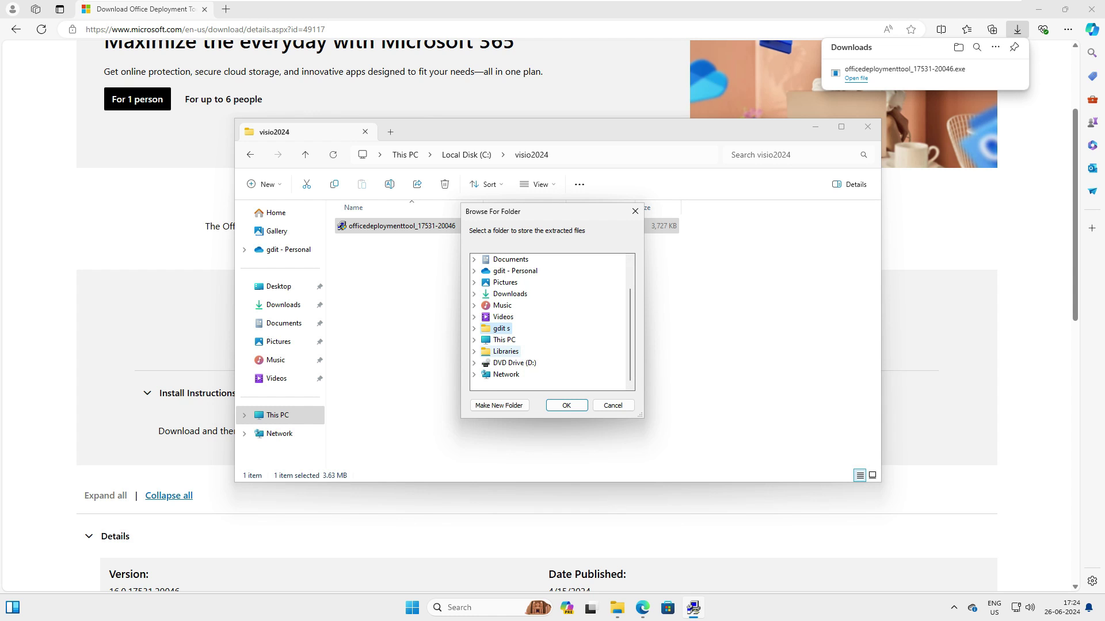
pyautogui.click(474, 340)
pyautogui.click(521, 352)
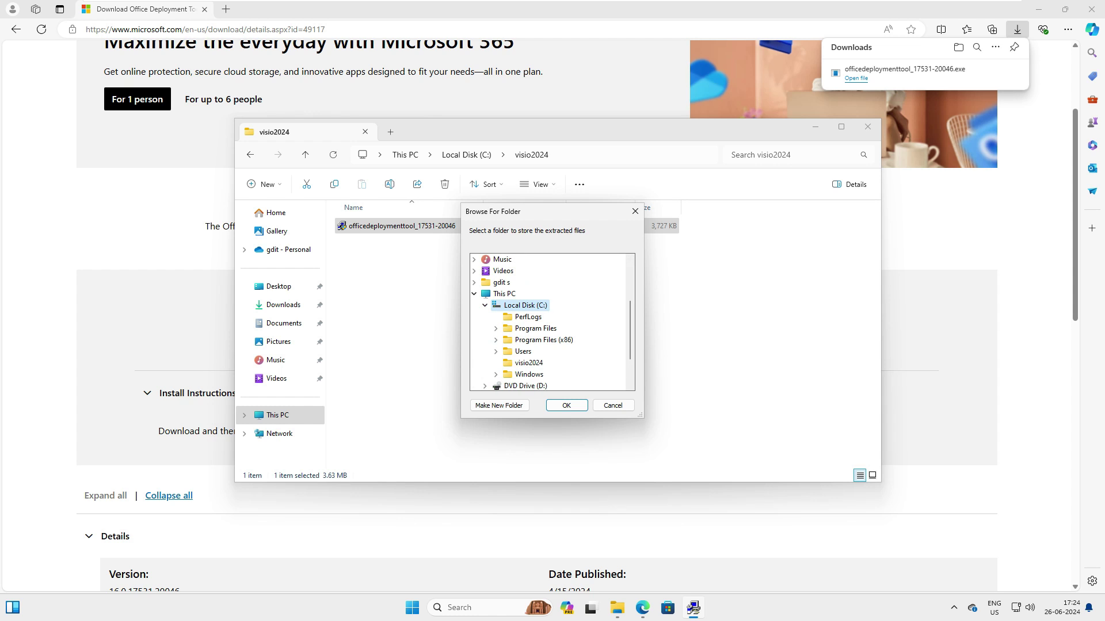
pyautogui.click(530, 363)
pyautogui.click(567, 406)
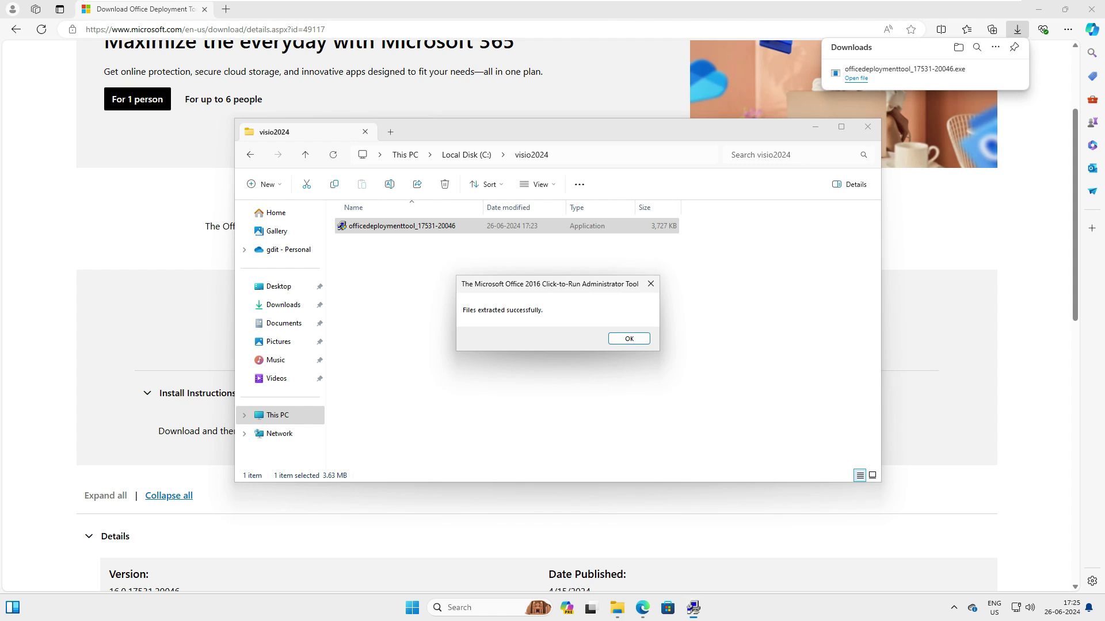
pyautogui.press('Return')
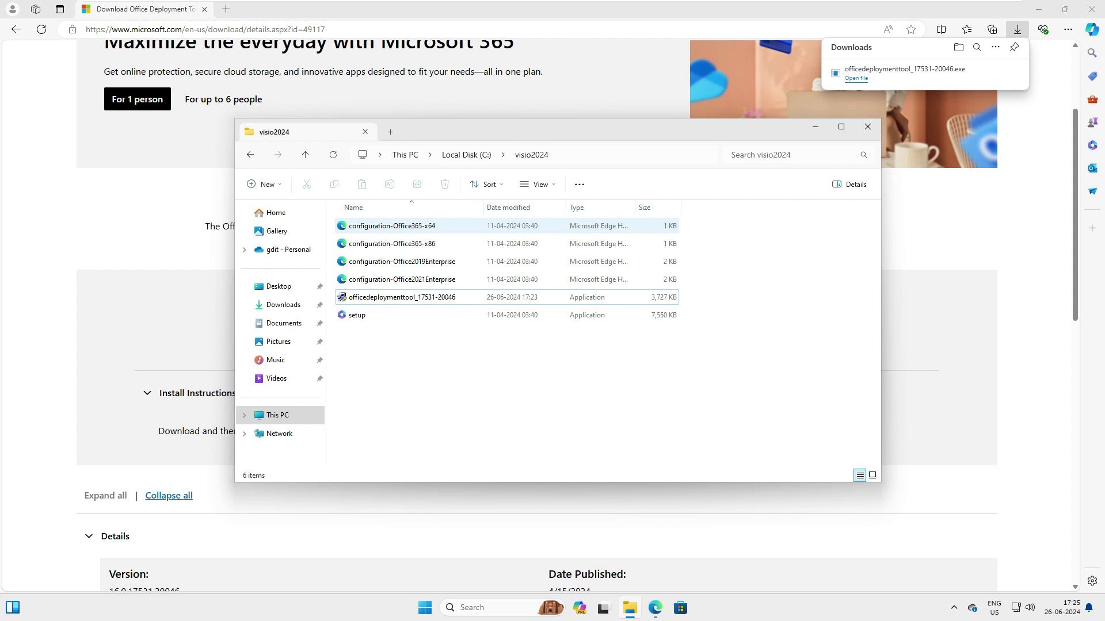
# Open the copied link to the Microsoft Learn article "Install Office LTSC preview" in a new browser tab.
pyautogui.click(225, 9)
pyautogui.rightClick(247, 29)
pyautogui.click(299, 175)
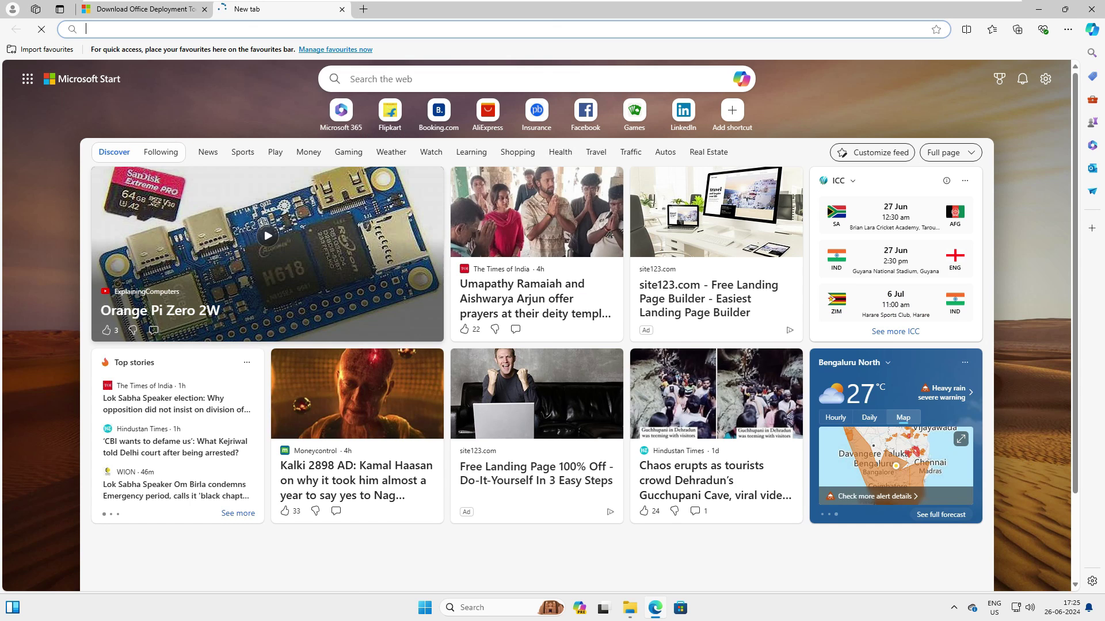
pyautogui.moveTo(292, 157); pyautogui.dragTo(259, 165)
pyautogui.click(593, 167)
pyautogui.click(282, 30)
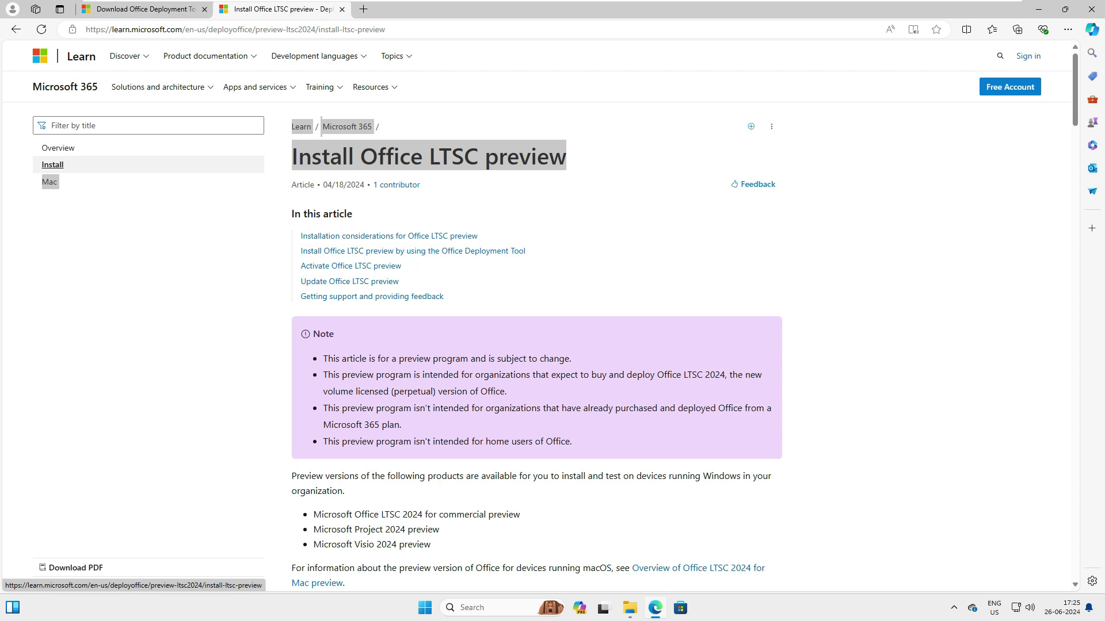
pyautogui.click(624, 214)
# Review the supported operating systems listed in the installation considerations for Office LTSC preview.
pyautogui.scroll(-5, 624, 288)
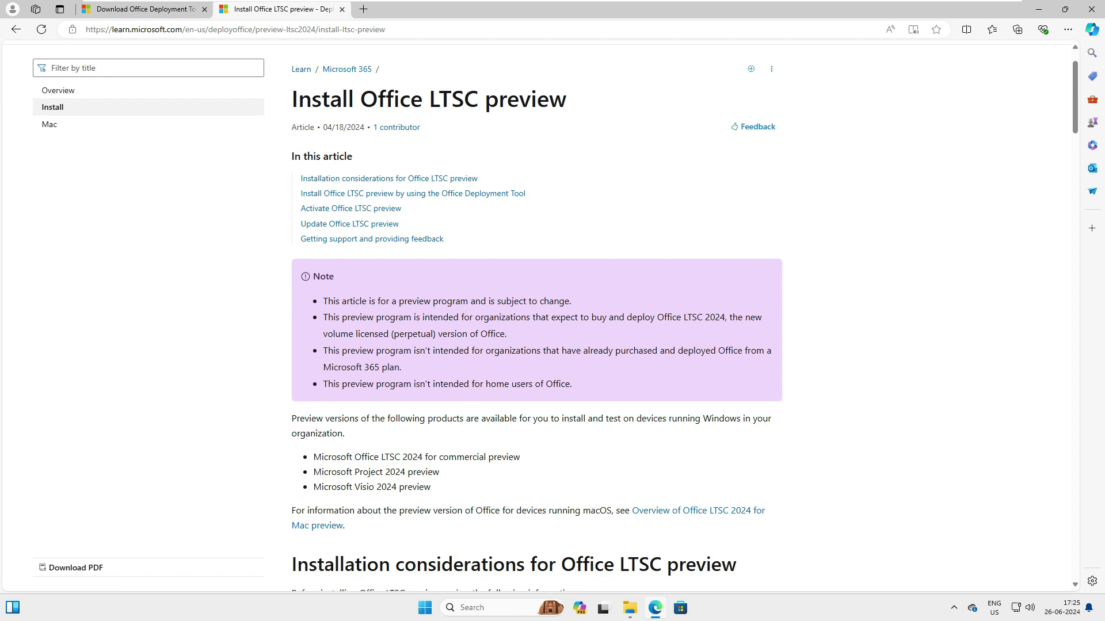
pyautogui.scroll(-4, 540, 314)
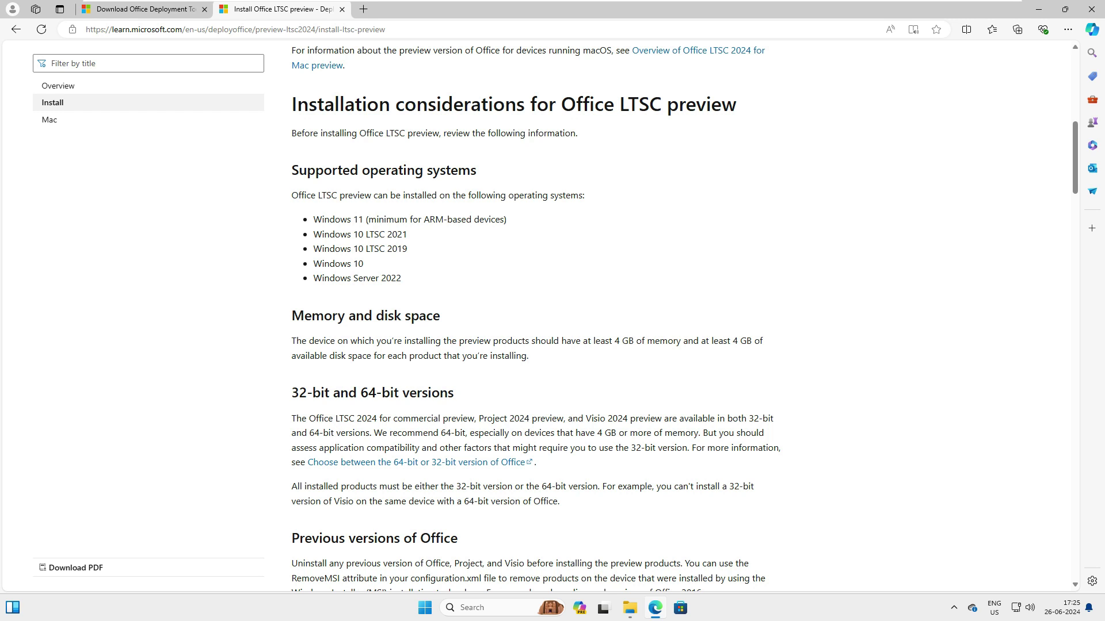
pyautogui.moveTo(314, 219); pyautogui.dragTo(422, 219)
pyautogui.click(422, 220)
pyautogui.moveTo(314, 235); pyautogui.dragTo(407, 234)
pyautogui.moveTo(314, 248); pyautogui.dragTo(407, 249)
pyautogui.click(313, 264)
pyautogui.moveTo(313, 264); pyautogui.dragTo(401, 278)
pyautogui.click(363, 264)
pyautogui.click(401, 278)
# Review the article's memory and disk space requirements and its notes on 32-bit and 64-bit versions.
pyautogui.scroll(-3, 535, 317)
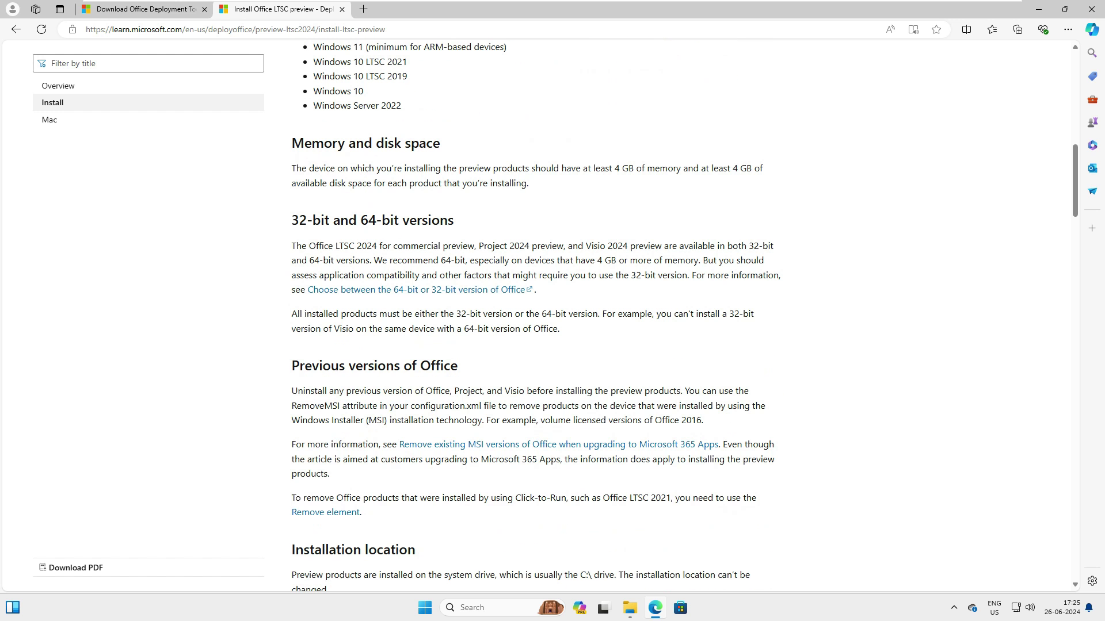
pyautogui.moveTo(350, 169); pyautogui.dragTo(414, 183)
pyautogui.click(415, 183)
pyautogui.moveTo(612, 168); pyautogui.dragTo(628, 168)
pyautogui.click(628, 169)
pyautogui.moveTo(292, 169); pyautogui.dragTo(434, 183)
pyautogui.click(434, 183)
pyautogui.scroll(-3, 535, 317)
pyautogui.scroll(2, 535, 317)
pyautogui.moveTo(357, 163); pyautogui.dragTo(454, 162)
# Examine the article's setup.exe /configure configuration.xml command for installing the preview products with the Office Deployment Tool.
pyautogui.scroll(-8, 535, 317)
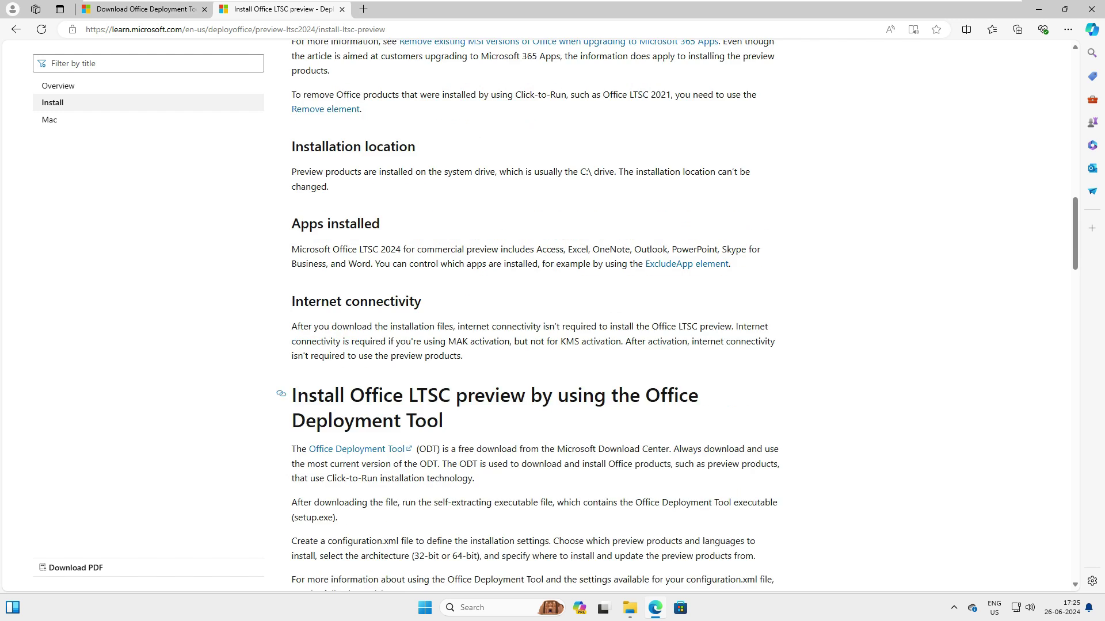
pyautogui.scroll(-7, 535, 316)
pyautogui.moveTo(472, 205); pyautogui.dragTo(300, 180)
pyautogui.click(426, 227)
pyautogui.click(475, 211)
pyautogui.click(397, 233)
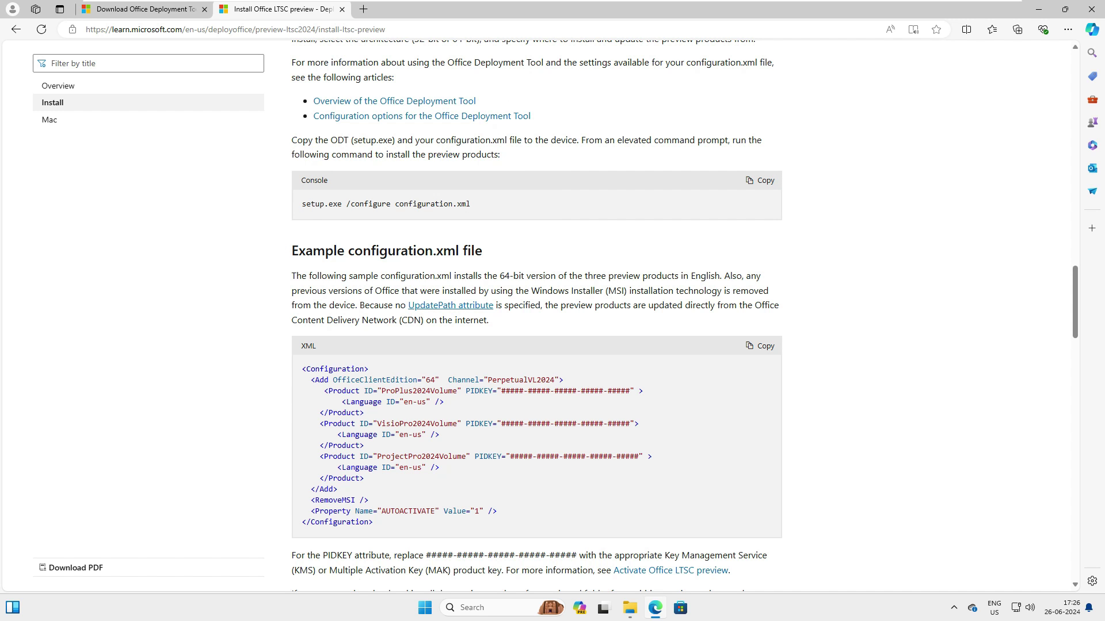
# Examine the article's example configuration.xml section and its full sample XML block.
pyautogui.moveTo(484, 252); pyautogui.dragTo(283, 250)
pyautogui.scroll(-1, 283, 249)
pyautogui.scroll(-3, 536, 317)
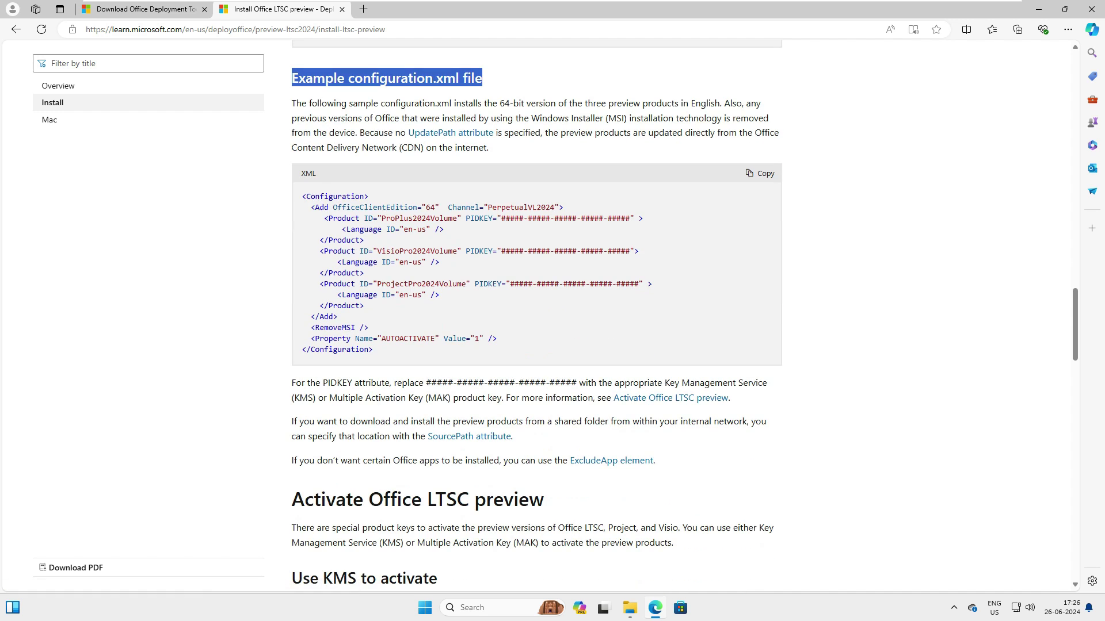
pyautogui.moveTo(302, 197); pyautogui.dragTo(489, 350)
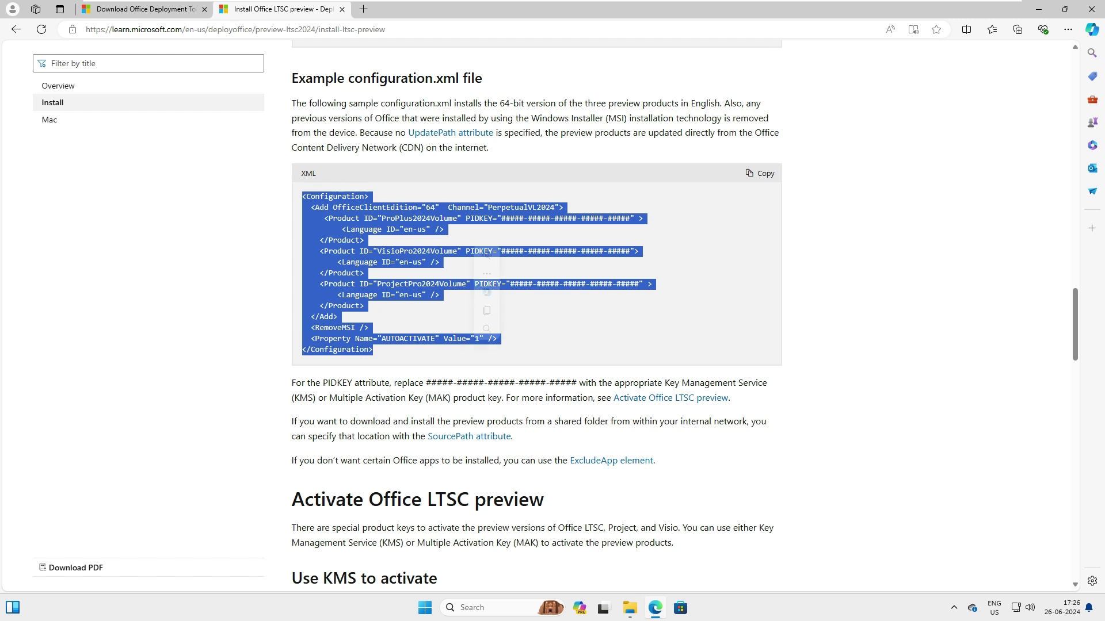
pyautogui.click(489, 350)
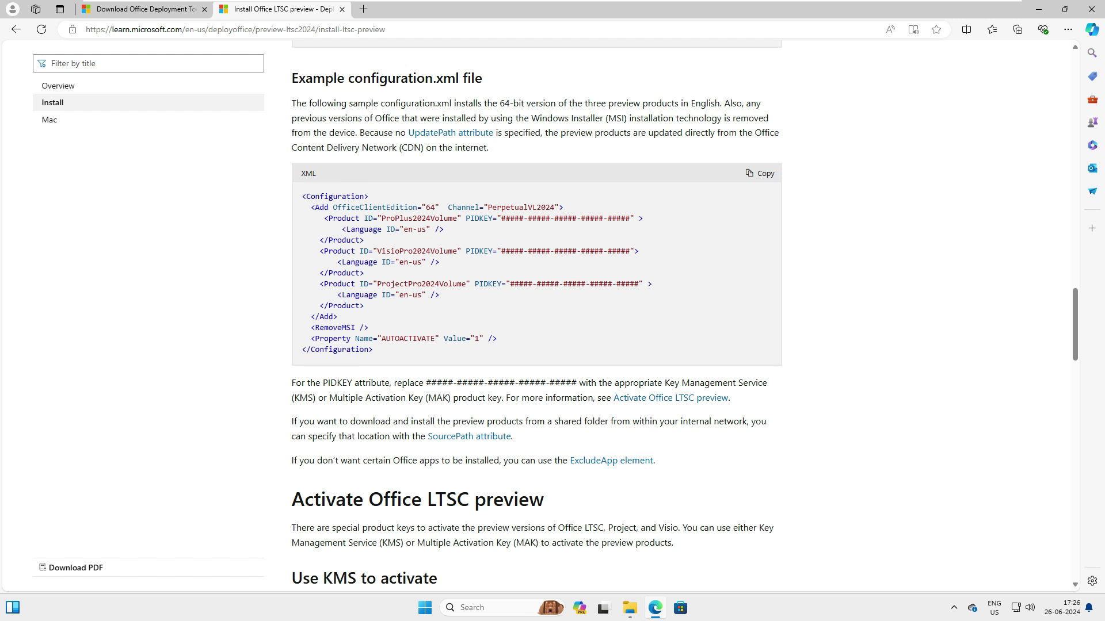
# Review the Activate Office LTSC preview section's KMS instructions and compare its product key table with the sample XML.
pyautogui.scroll(-3, 489, 350)
pyautogui.scroll(-5, 536, 315)
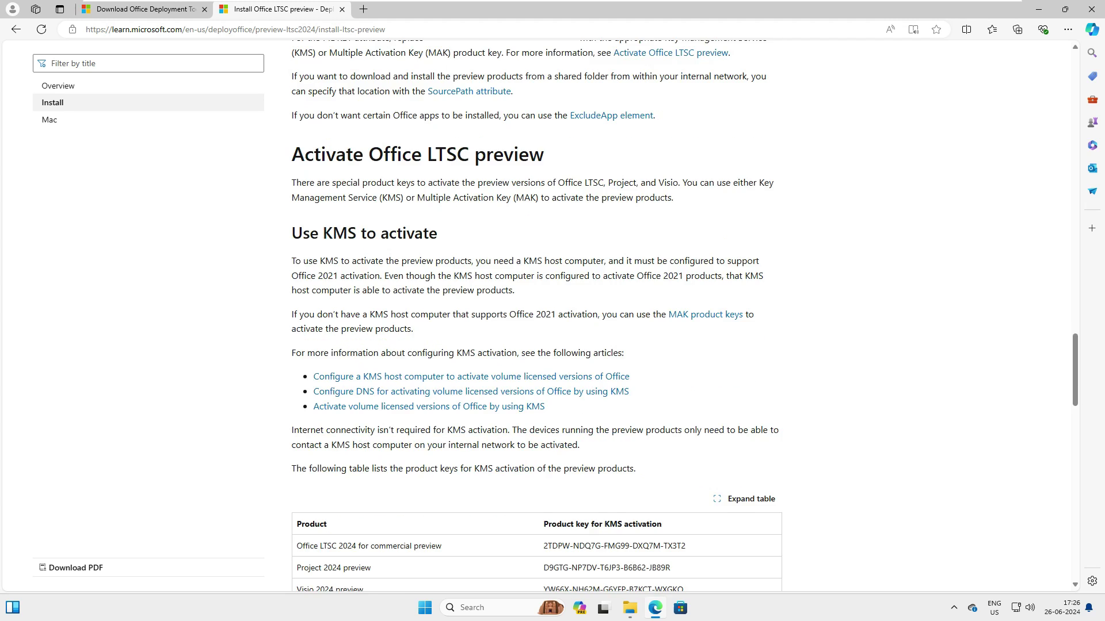
pyautogui.scroll(2, 536, 316)
pyautogui.moveTo(292, 233); pyautogui.dragTo(438, 233)
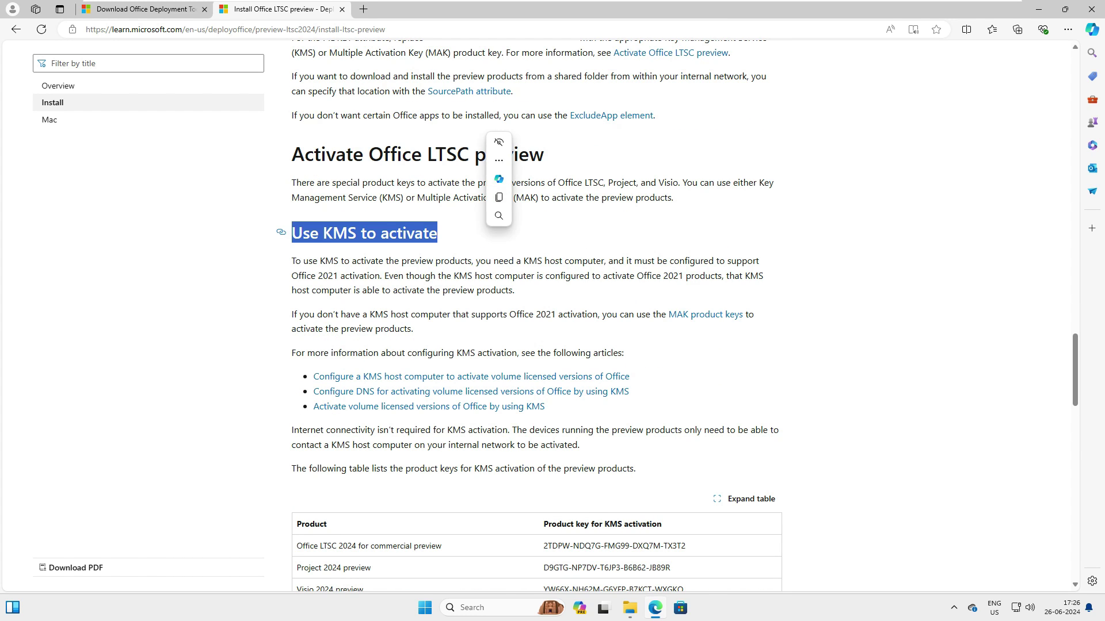
pyautogui.scroll(-6, 437, 233)
pyautogui.scroll(-6, 536, 315)
pyautogui.moveTo(281, 97); pyautogui.dragTo(506, 125)
pyautogui.scroll(9, 506, 126)
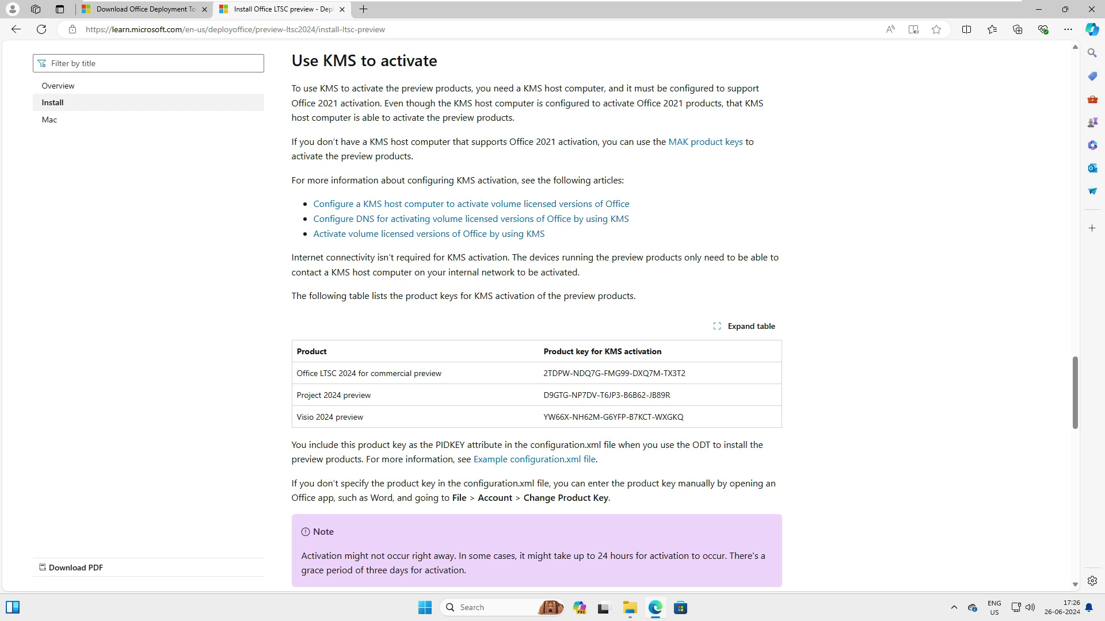
pyautogui.scroll(10, 351, 253)
pyautogui.moveTo(352, 254); pyautogui.dragTo(375, 365)
pyautogui.scroll(-11, 375, 365)
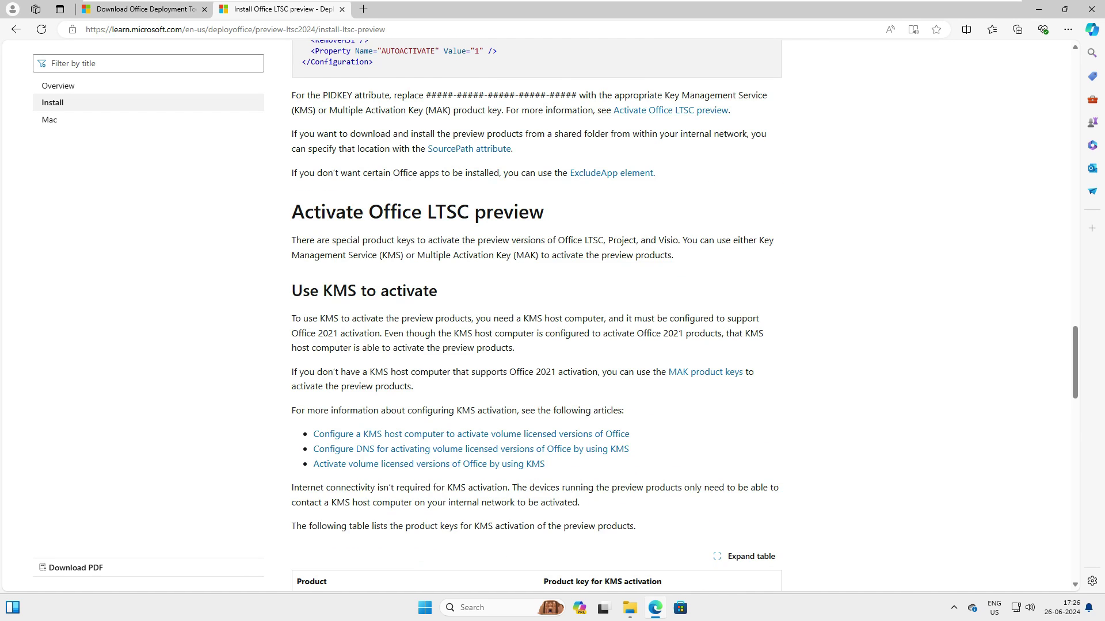
pyautogui.scroll(-7, 536, 315)
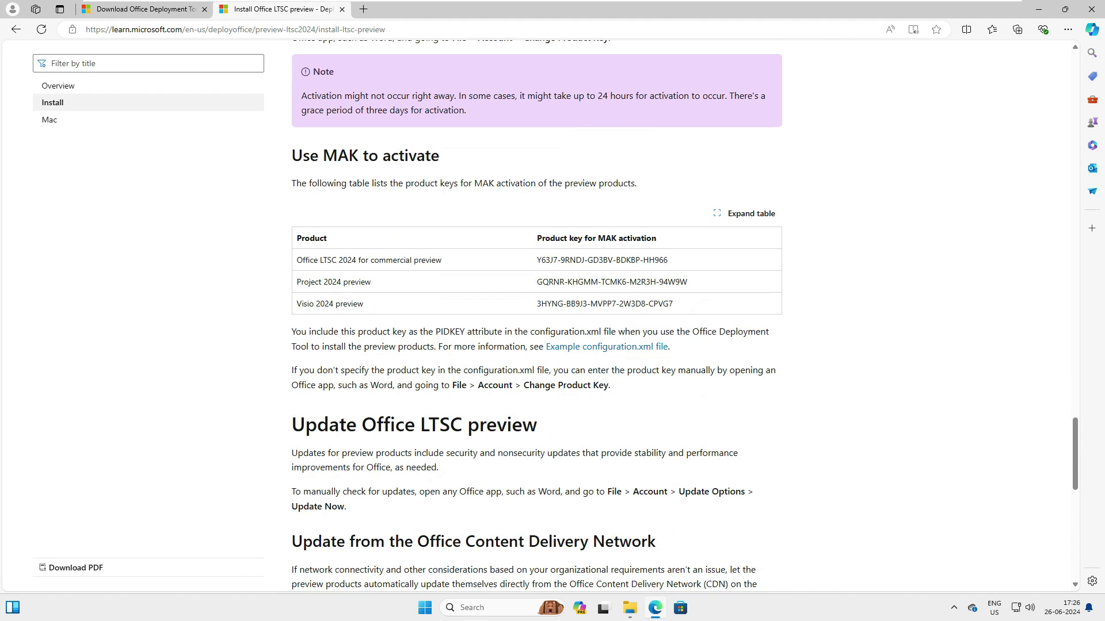
# Review the MAK activation keys section and the update and support information through the end of the article.
pyautogui.moveTo(281, 155); pyautogui.dragTo(770, 333)
pyautogui.moveTo(360, 205); pyautogui.dragTo(476, 524)
pyautogui.scroll(-3, 494, 423)
pyautogui.click(494, 423)
pyautogui.scroll(-3, 535, 316)
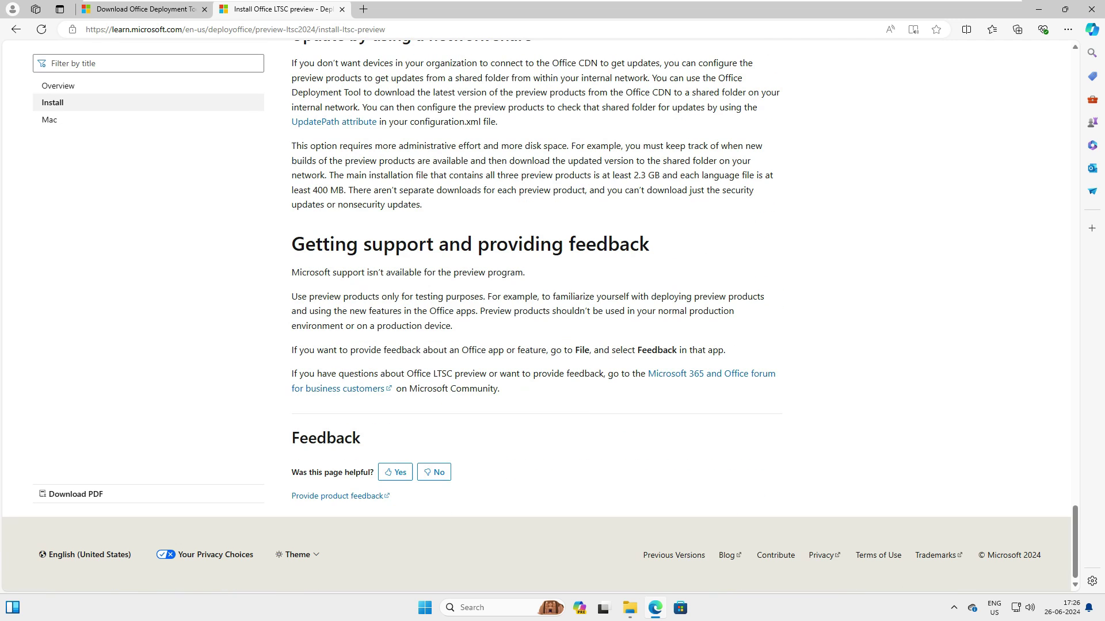
# Copy the article's sample configuration XML and paste it into a new Notepad document.
pyautogui.scroll(20, 535, 317)
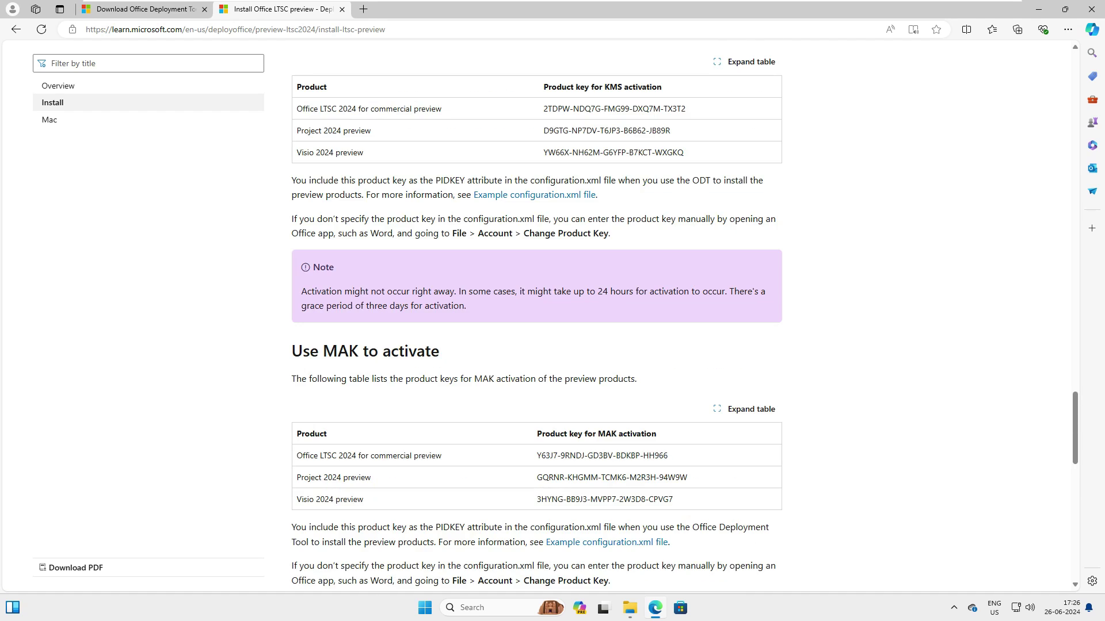
pyautogui.scroll(6, 535, 316)
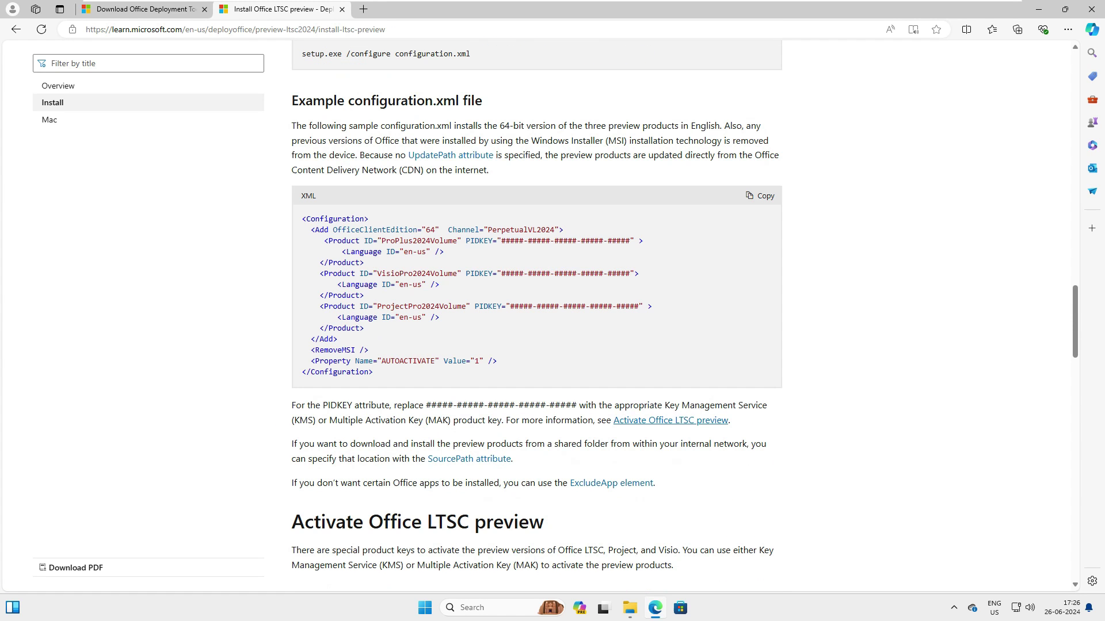
pyautogui.click(760, 196)
pyautogui.press('super')
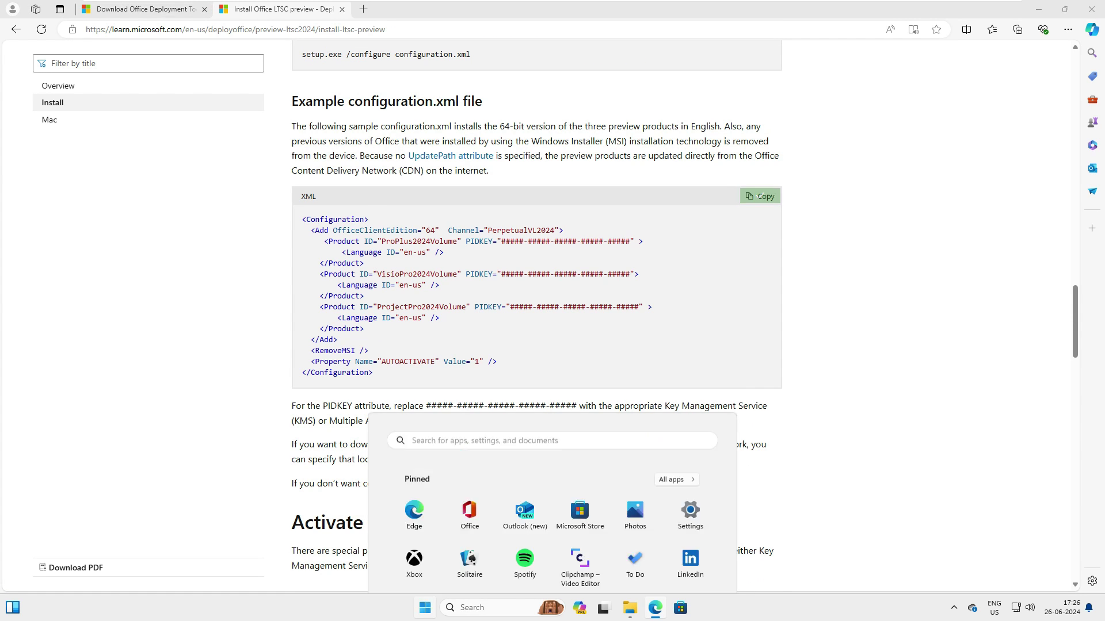
pyautogui.click(523, 360)
pyautogui.rightClick(228, 171)
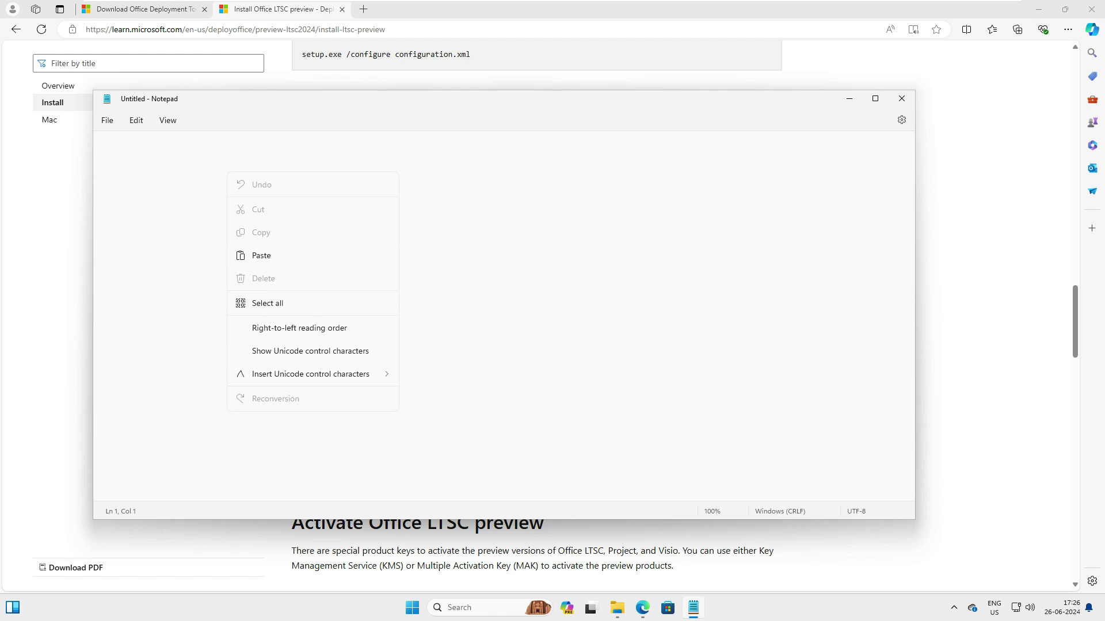
pyautogui.click(261, 254)
pyautogui.moveTo(323, 99); pyautogui.dragTo(366, 100)
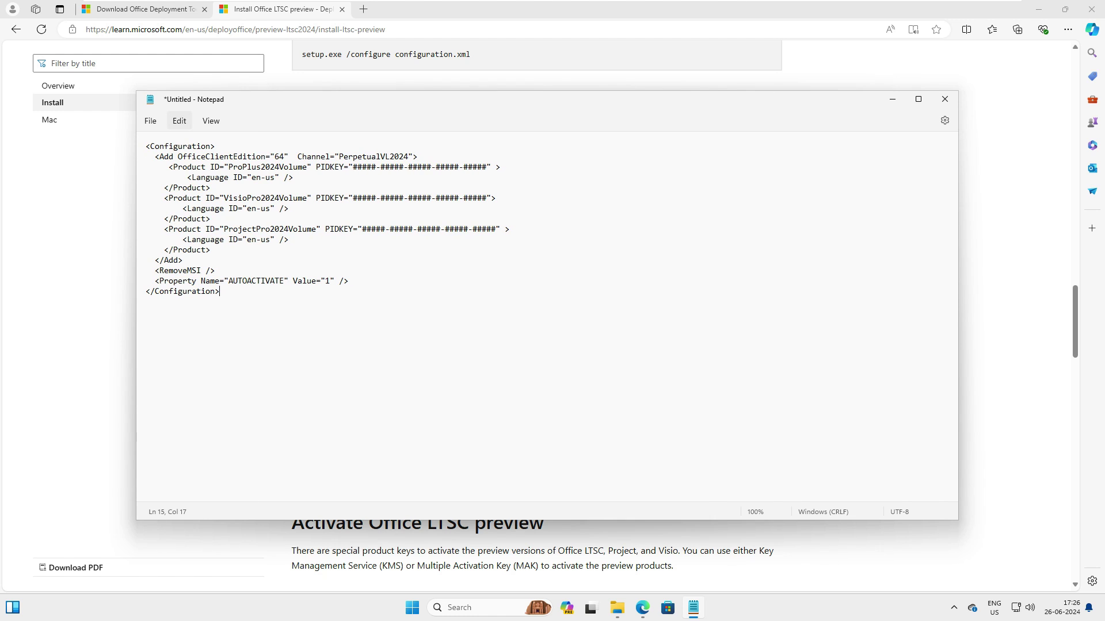
# Set the Notepad font size to 24 and return to the pasted XML.
pyautogui.click(179, 121)
pyautogui.click(185, 376)
pyautogui.click(699, 315)
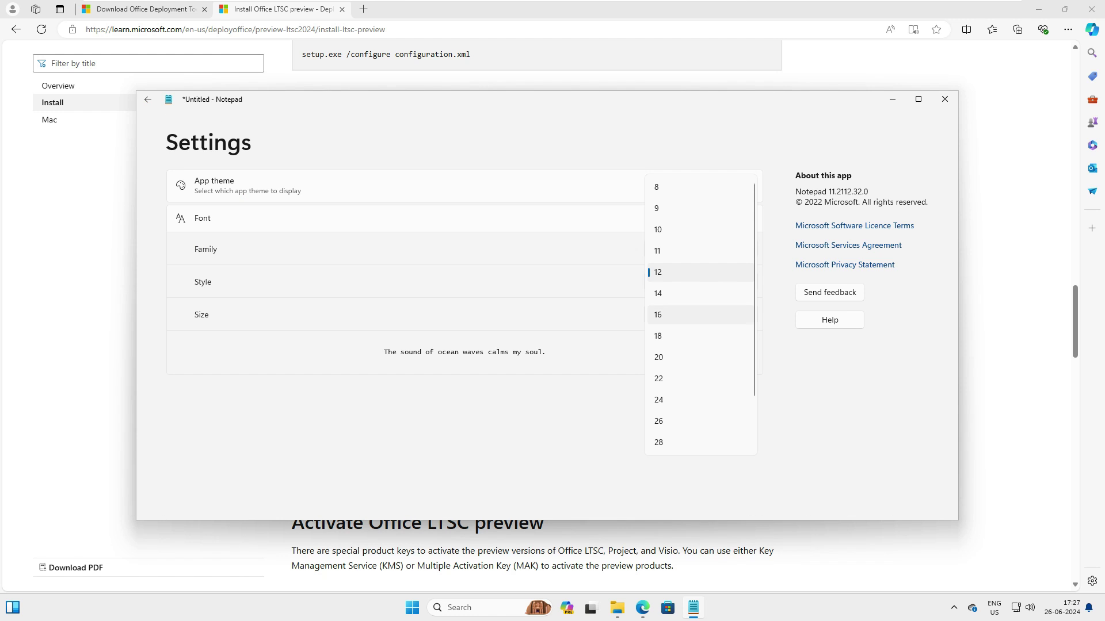
pyautogui.click(661, 400)
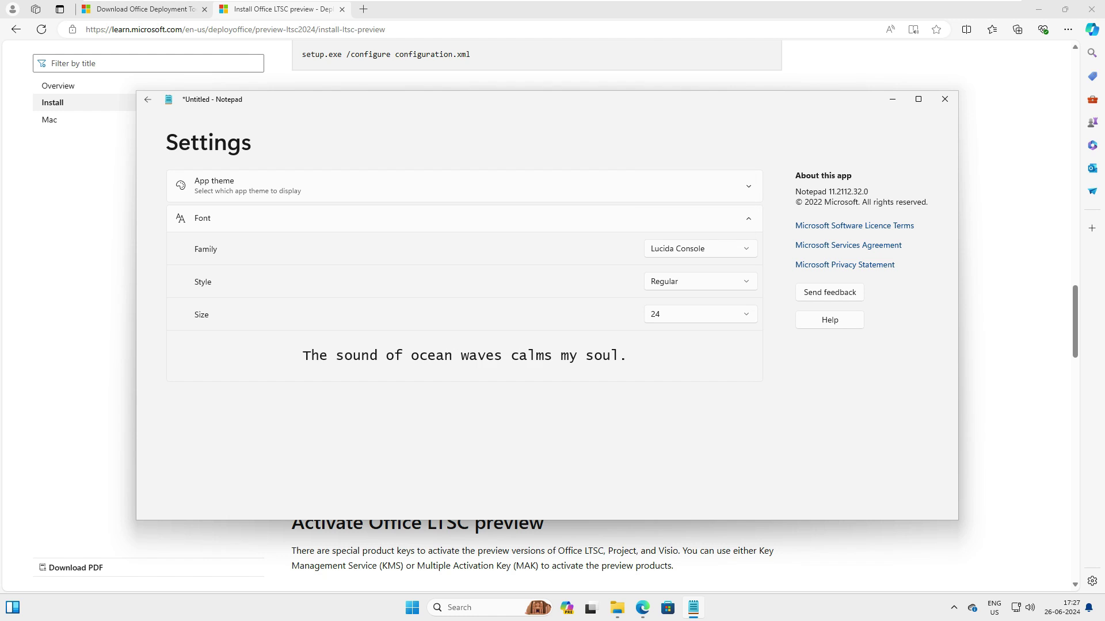
pyautogui.click(148, 99)
pyautogui.doubleClick(299, 216)
pyautogui.click(234, 149)
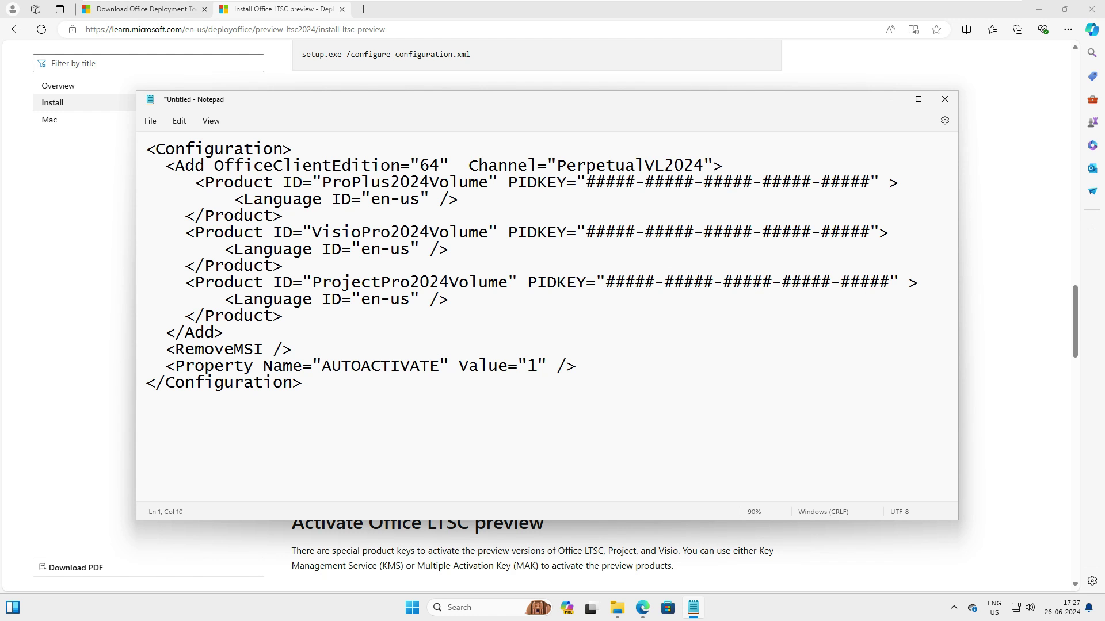
# Examine the opening Configuration and Add elements and the extent of the product blocks in the XML.
pyautogui.click(322, 166)
pyautogui.click(293, 149)
pyautogui.moveTo(684, 166); pyautogui.dragTo(723, 165)
pyautogui.click(284, 216)
pyautogui.moveTo(195, 182); pyautogui.dragTo(283, 316)
pyautogui.click(254, 199)
# Examine the ProPlus, VisioPro and ProjectPro product IDs and their language entries in the XML.
pyautogui.moveTo(498, 181); pyautogui.dragTo(321, 182)
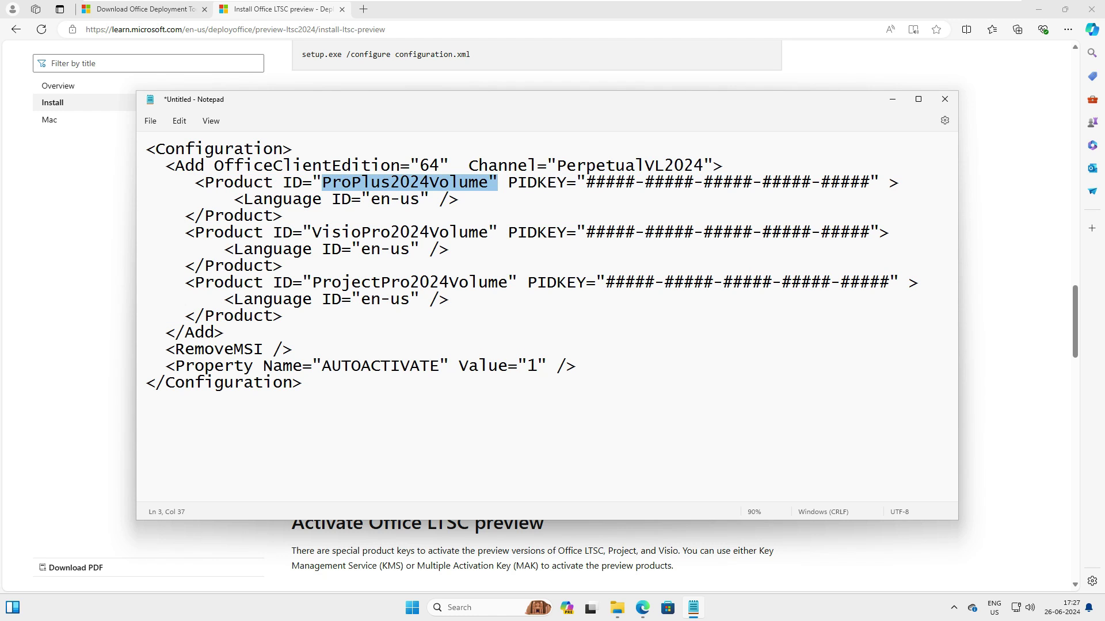
pyautogui.click(380, 199)
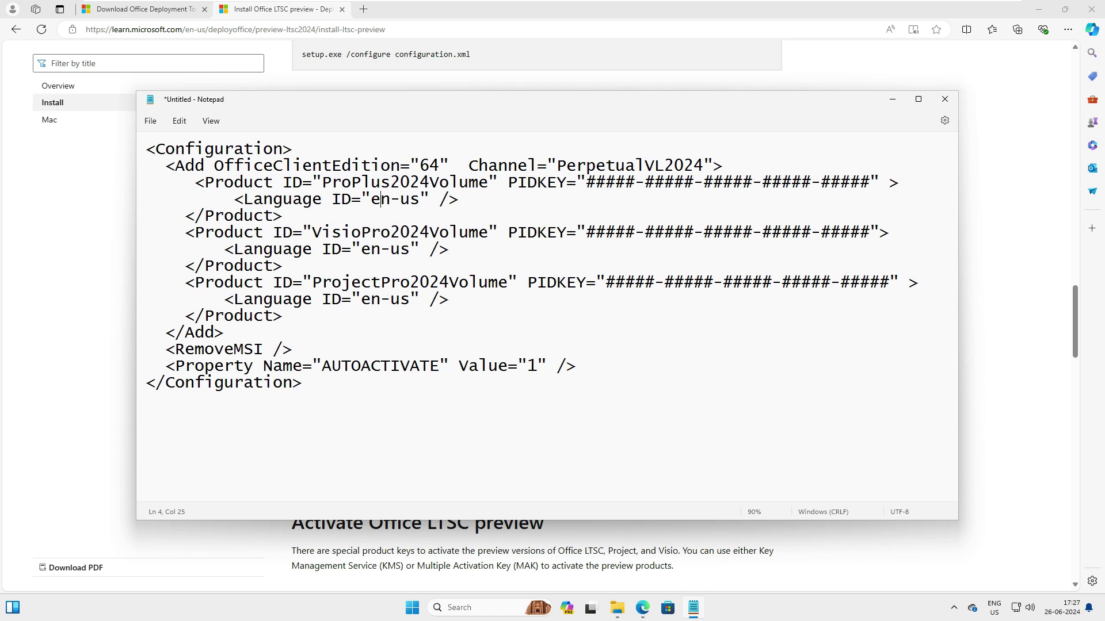
pyautogui.moveTo(311, 232); pyautogui.dragTo(459, 232)
pyautogui.moveTo(312, 283); pyautogui.dragTo(439, 283)
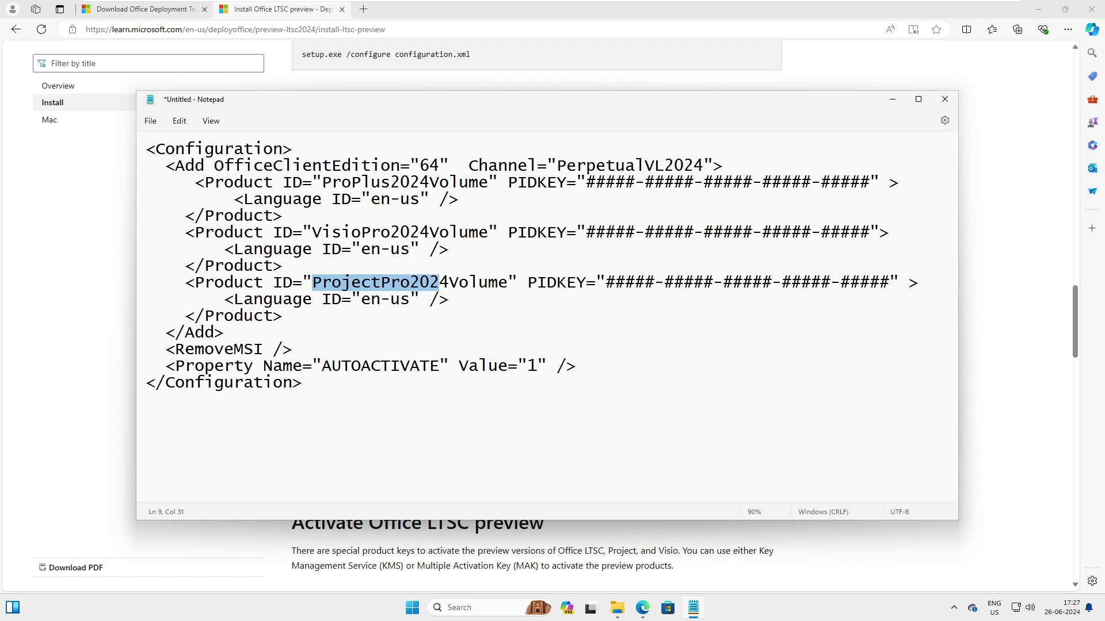
pyautogui.click(389, 299)
pyautogui.click(390, 199)
pyautogui.moveTo(282, 217)
pyautogui.mouseDown()
pyautogui.moveTo(271, 202)
pyautogui.moveTo(196, 182)
pyautogui.moveTo(283, 199)
pyautogui.mouseUp()
pyautogui.click(273, 200)
pyautogui.click(380, 299)
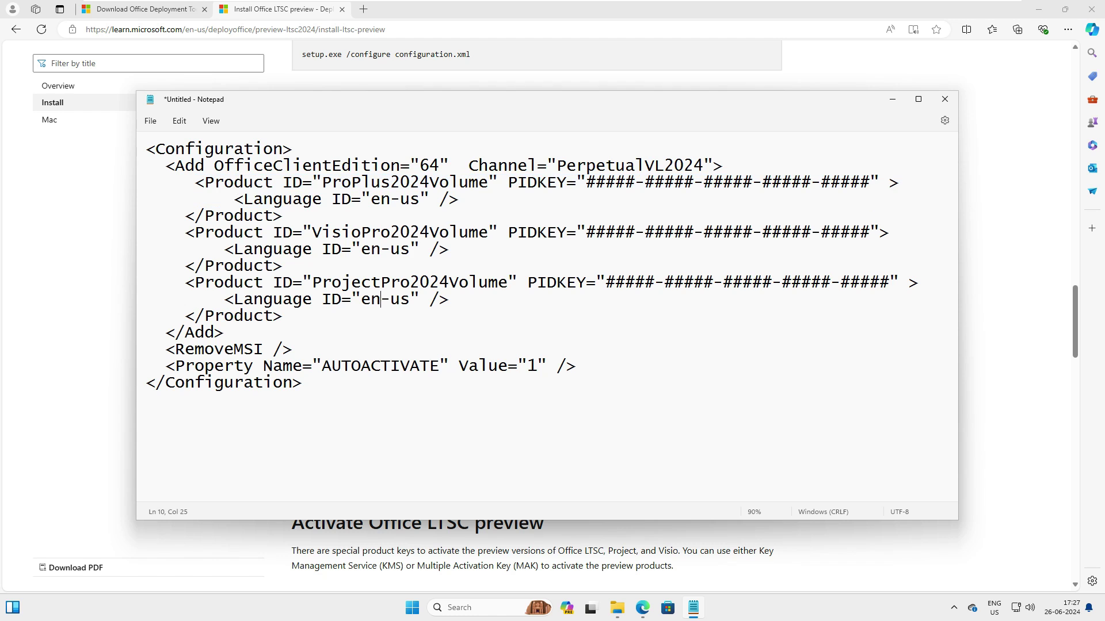
# Delete the ProPlus2024Volume and ProjectPro2024Volume product blocks from the XML, keeping only the VisioPro2024Volume block.
pyautogui.moveTo(284, 315); pyautogui.dragTo(195, 282)
pyautogui.click(283, 316)
pyautogui.click(283, 216)
pyautogui.moveTo(283, 215); pyautogui.dragTo(145, 182)
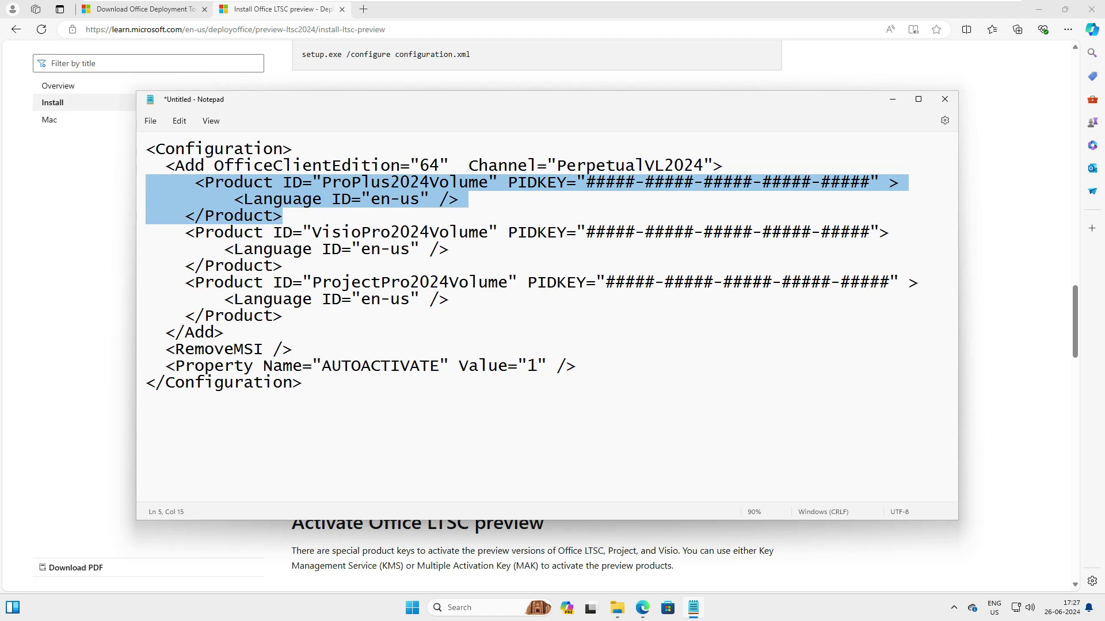
pyautogui.press('Delete')
pyautogui.moveTo(283, 282); pyautogui.dragTo(156, 249)
pyautogui.press('Delete')
pyautogui.click(273, 233)
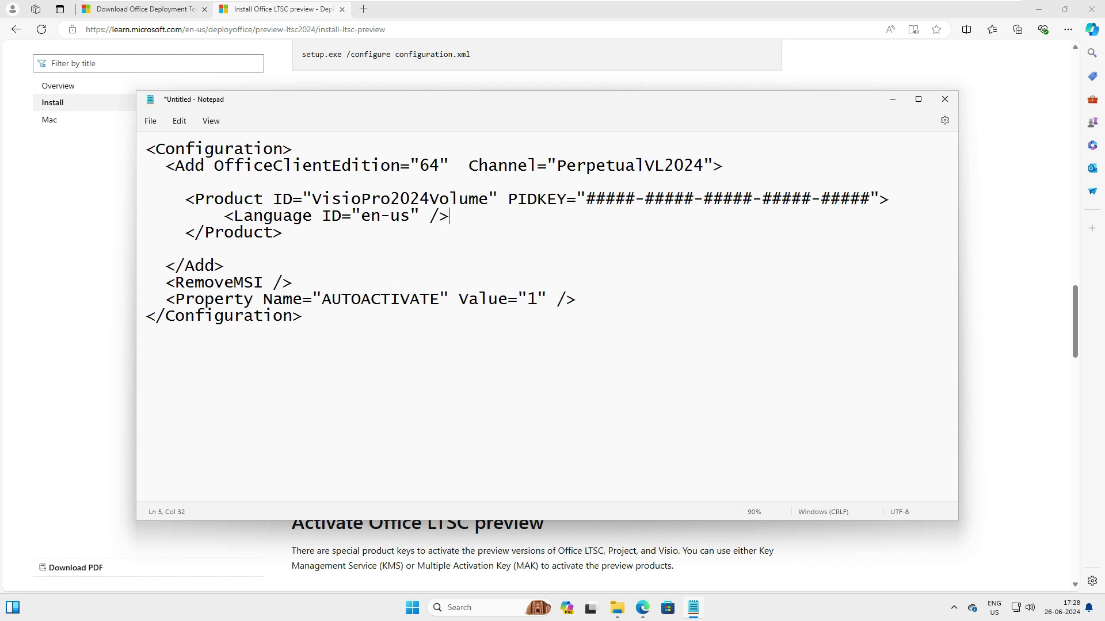
# Copy the Visio 2024 preview product key from the KMS activation table in the Microsoft Learn article.
pyautogui.moveTo(586, 198); pyautogui.dragTo(868, 199)
pyautogui.click(225, 266)
pyautogui.click(893, 99)
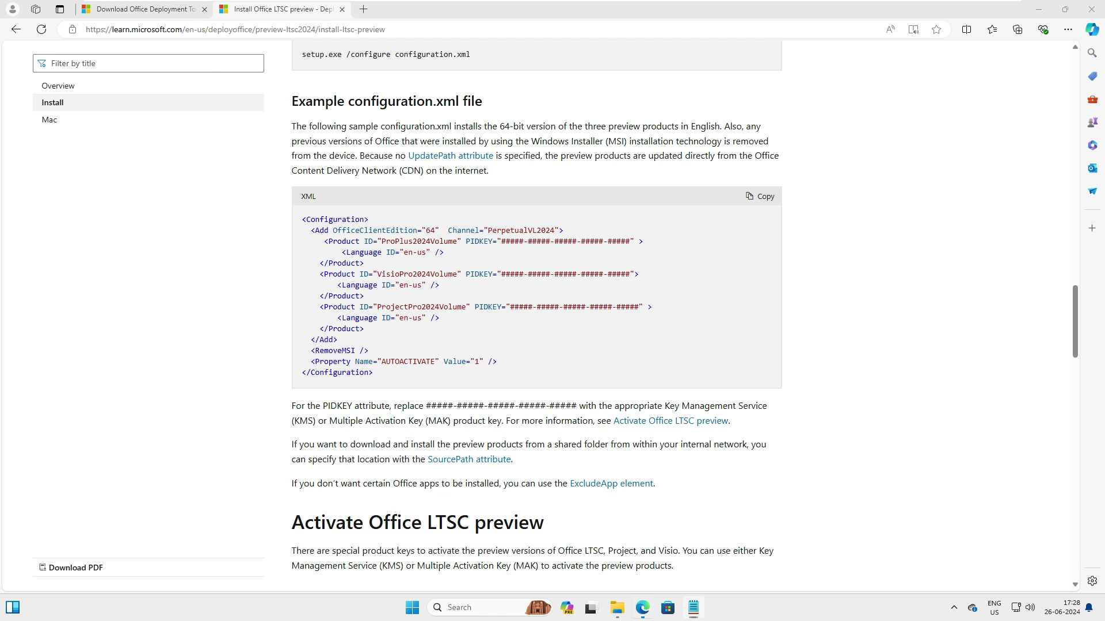
pyautogui.scroll(-5, 537, 317)
pyautogui.scroll(-5, 535, 316)
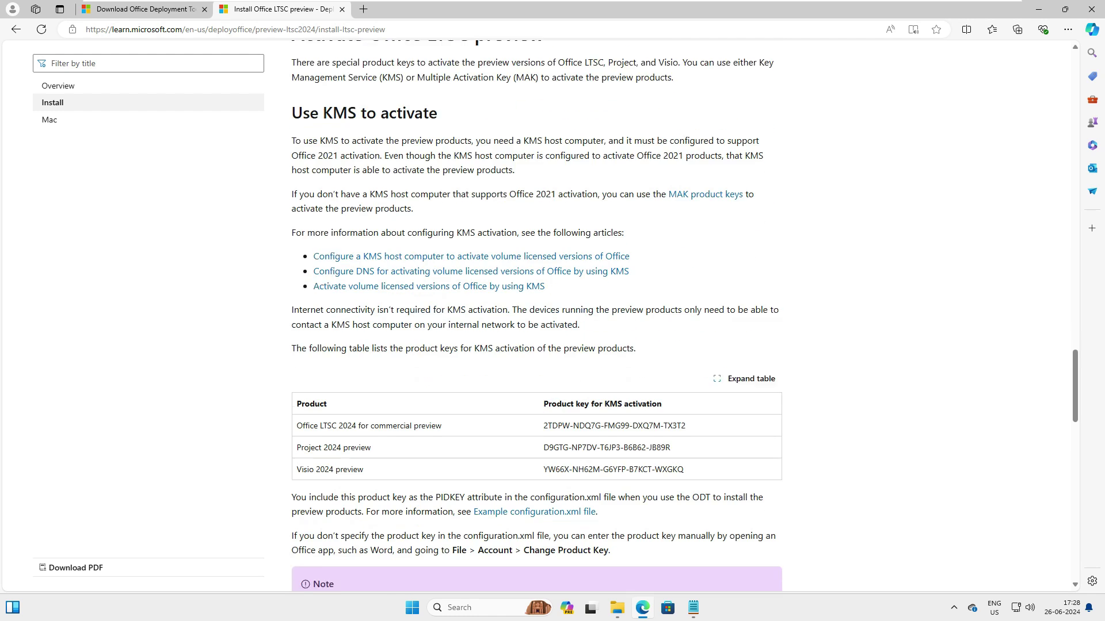
pyautogui.scroll(-7, 535, 317)
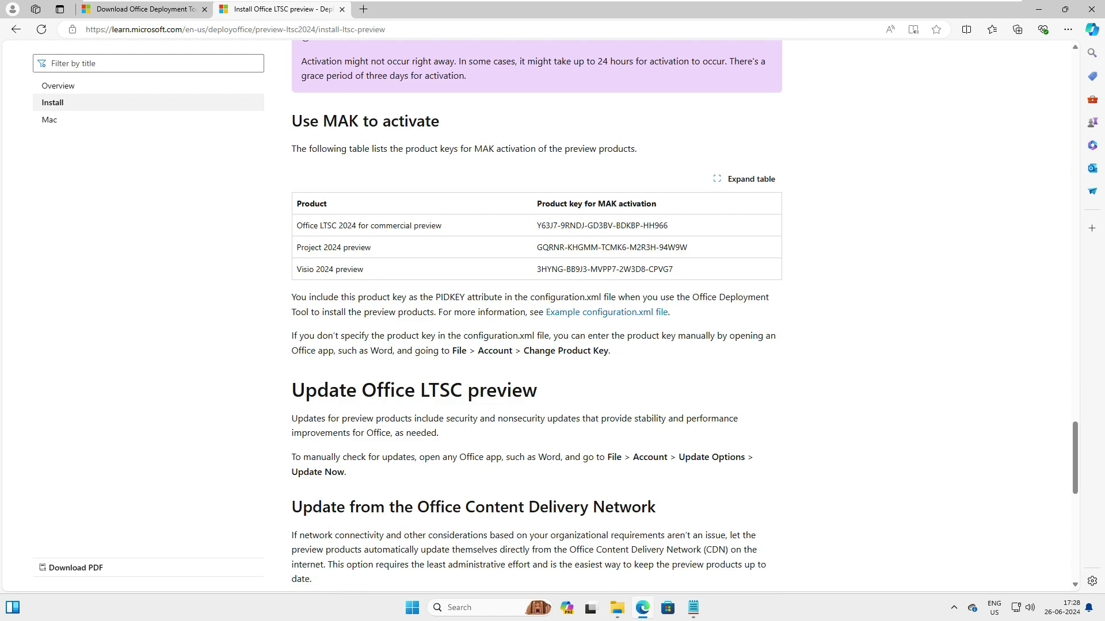
pyautogui.scroll(13, 535, 317)
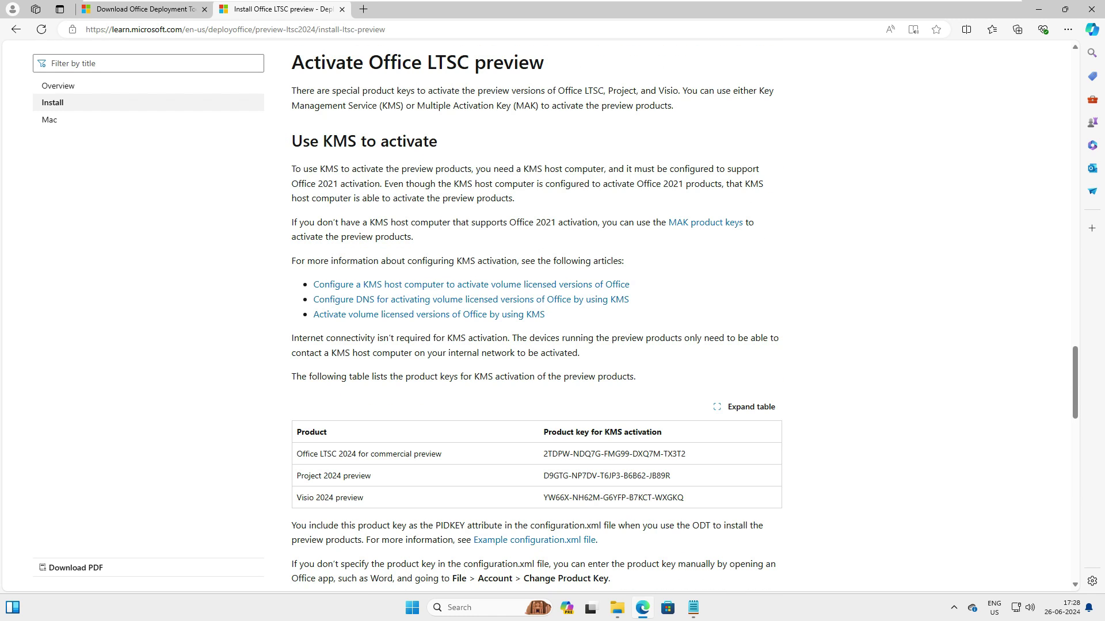
pyautogui.moveTo(543, 497); pyautogui.dragTo(684, 497)
pyautogui.rightClick(662, 501)
pyautogui.click(691, 295)
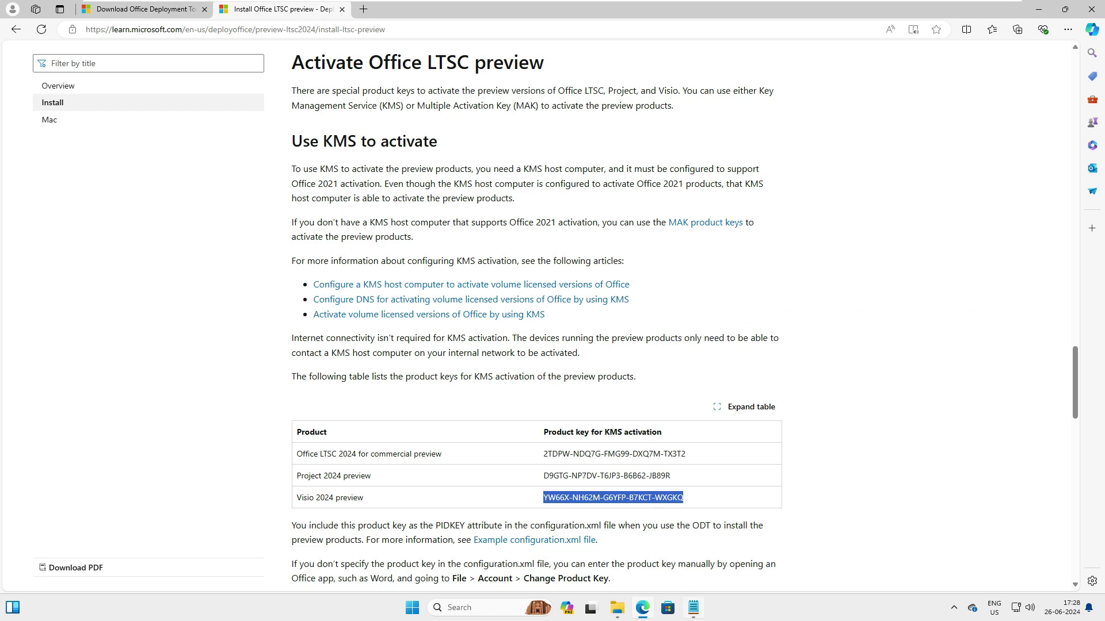
# Replace the PIDKEY placeholder of the VisioPro2024Volume product in Notepad with the copied product key.
pyautogui.hotkey('alt', 'Tab')
pyautogui.click(577, 299)
pyautogui.moveTo(585, 198); pyautogui.dragTo(870, 198)
pyautogui.hotkey('ctrl', 'v')
# Save the XML as configuration.xml in the visio2024 folder on Local Disk (C:) and close Notepad.
pyautogui.hotkey('alt', 'f')
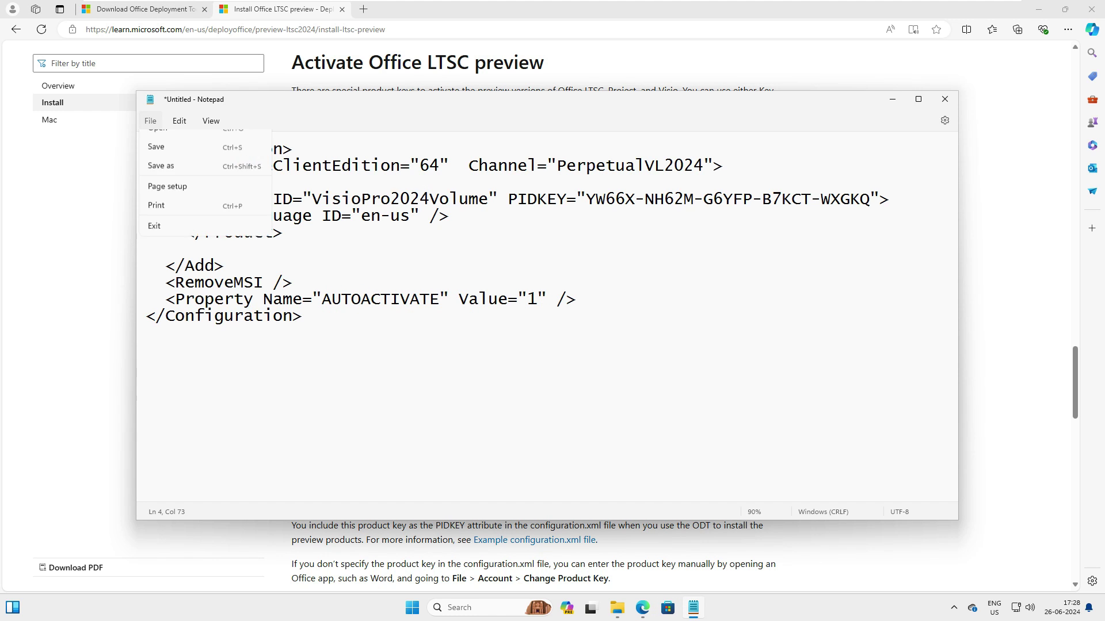
pyautogui.press('a')
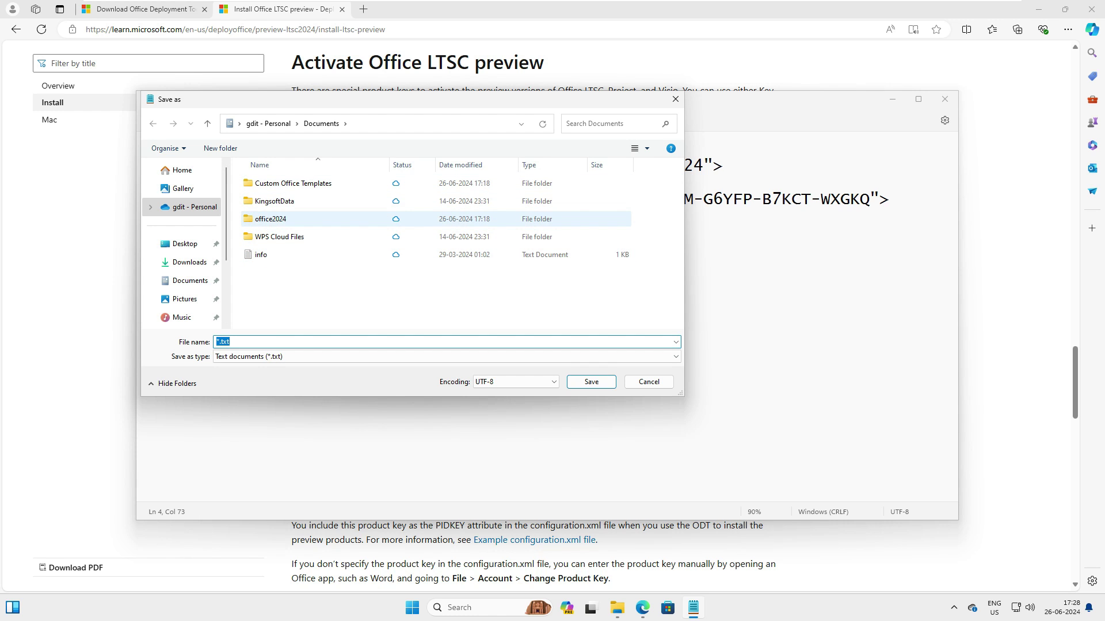
pyautogui.scroll(-3, 183, 288)
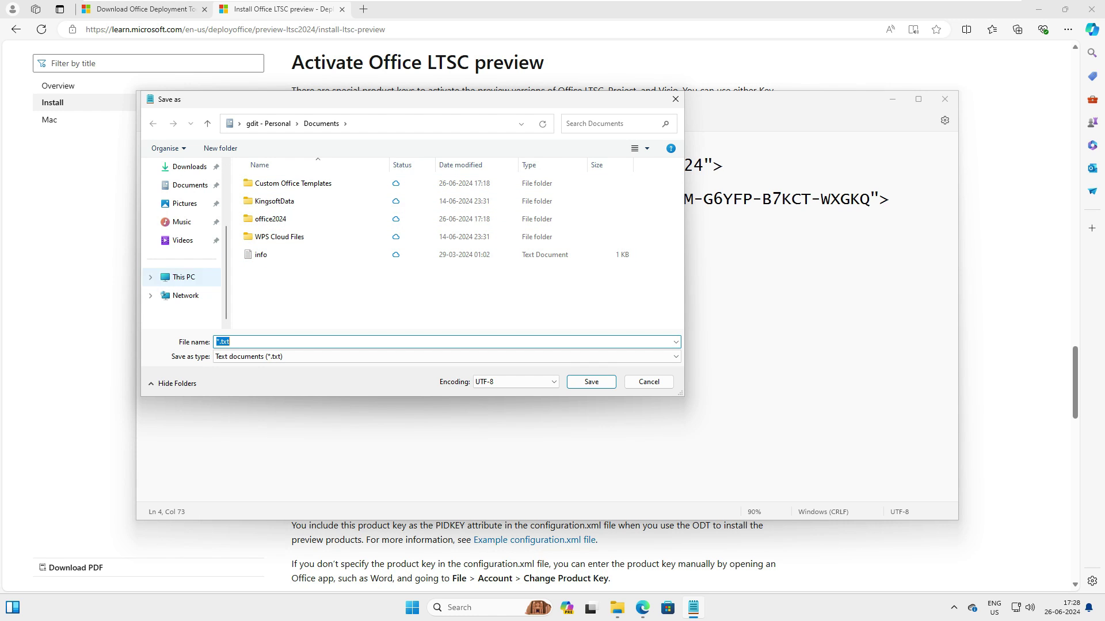
pyautogui.click(183, 277)
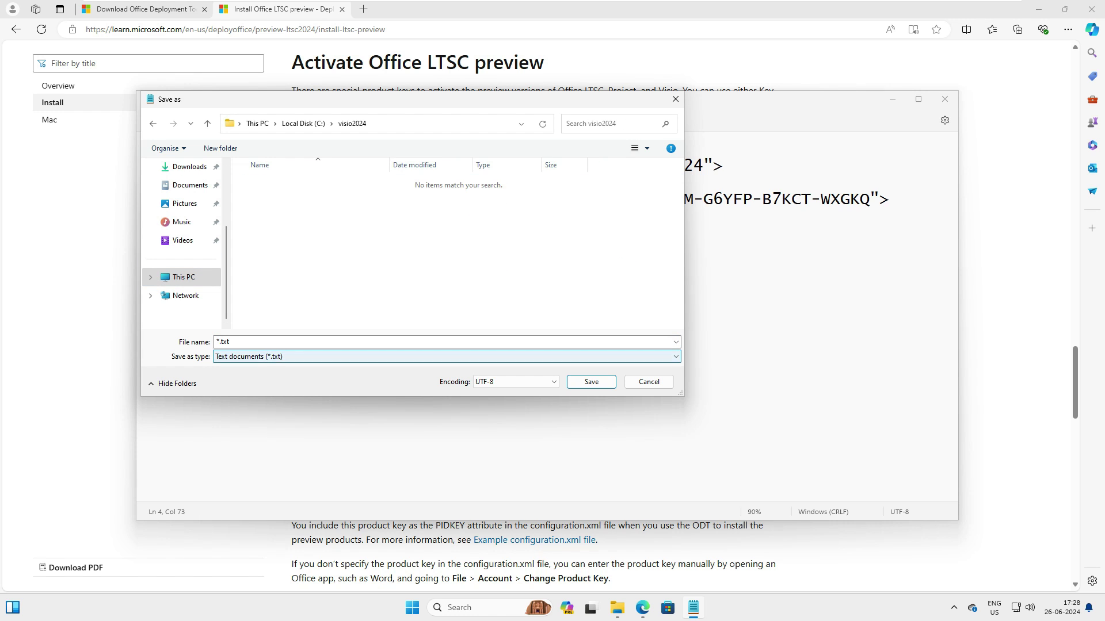
pyautogui.hotkey('shift', 'Tab')
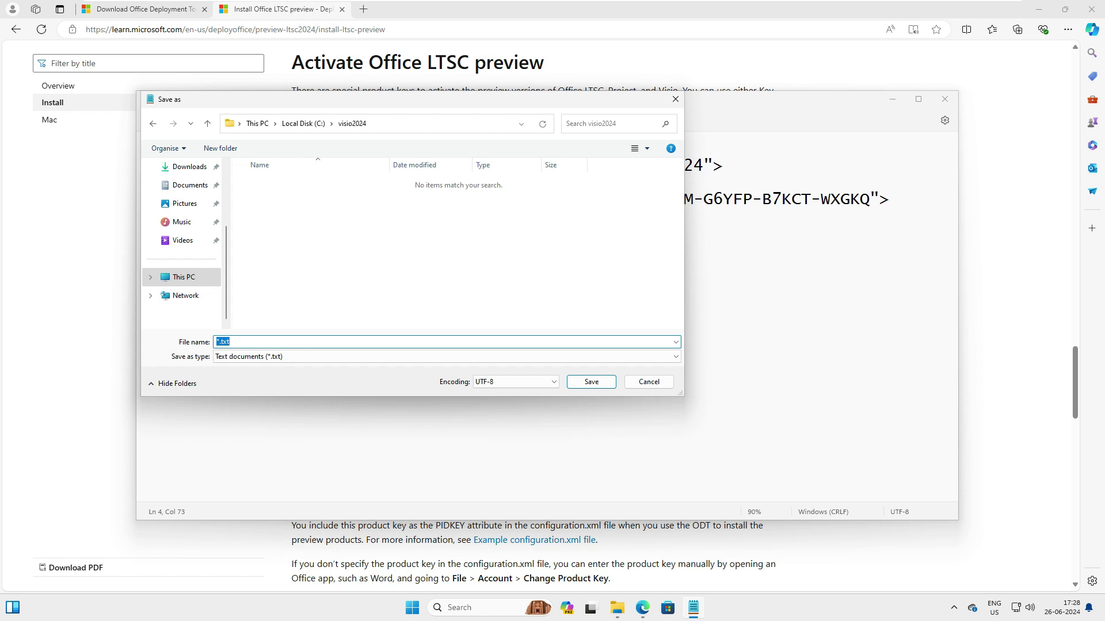
pyautogui.write('configuration.xml')
pyautogui.press('Return')
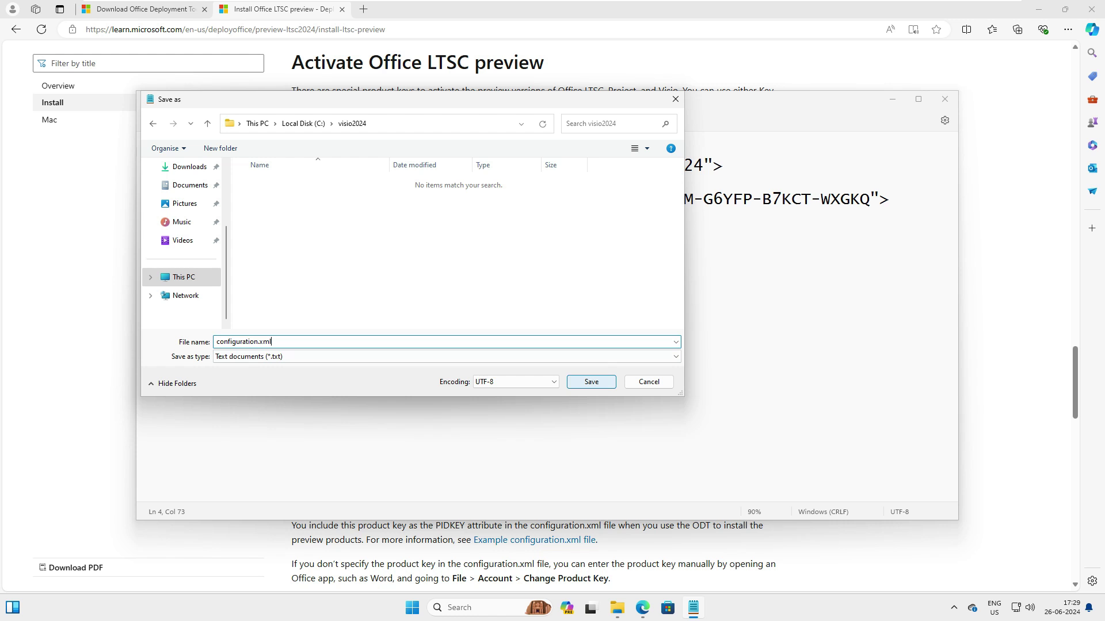
pyautogui.hotkey('alt', 'F4')
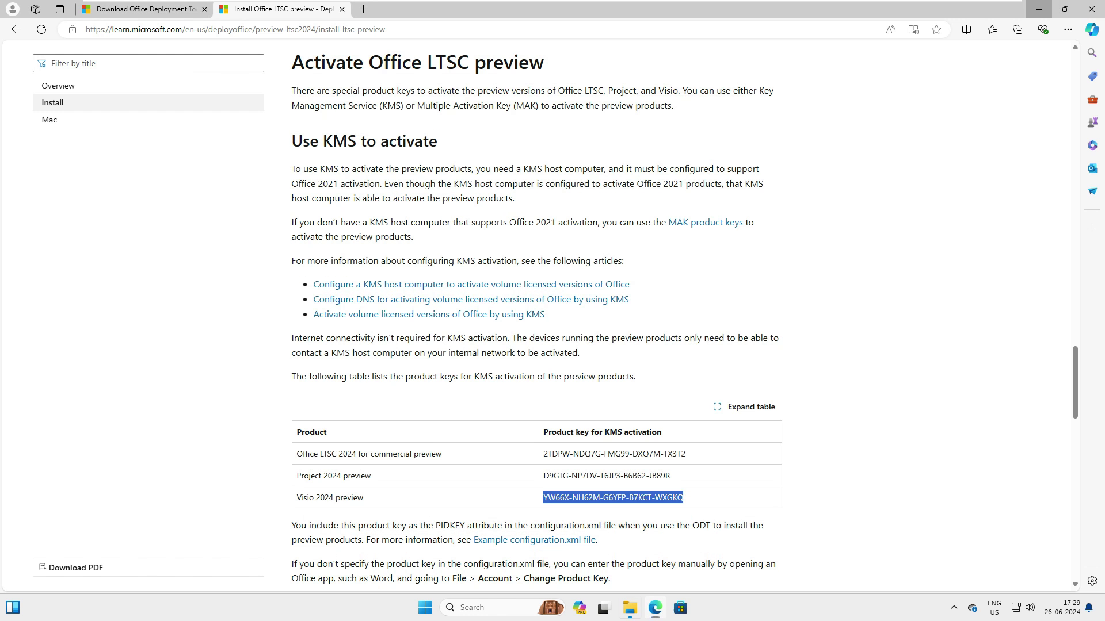
# Open configuration.xml from the visio2024 folder in the browser, review its contents and close it.
pyautogui.click(1038, 10)
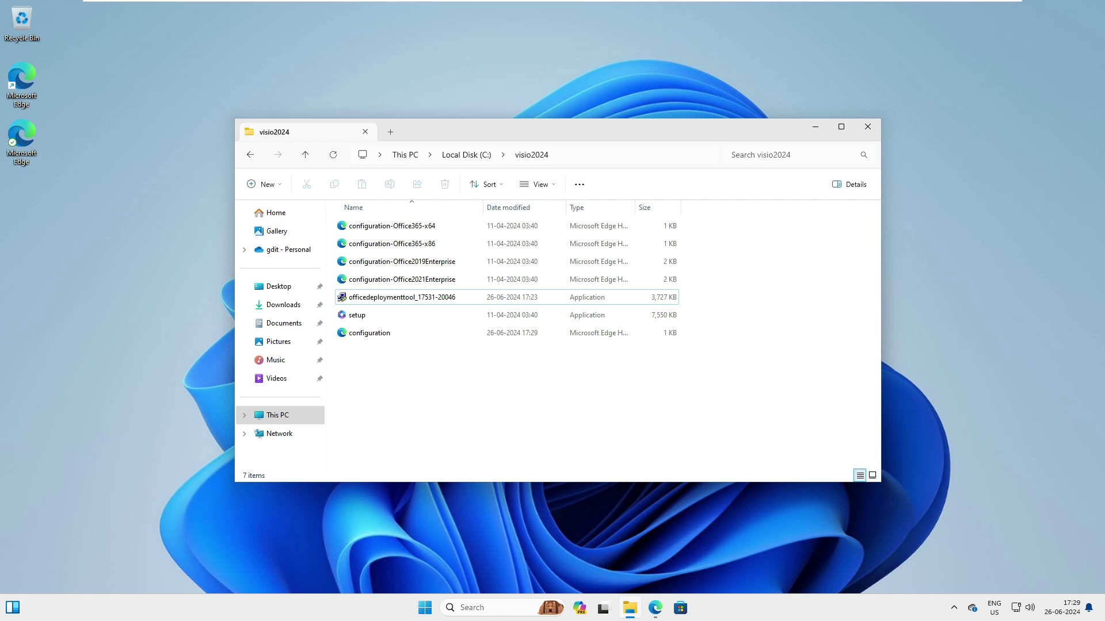
pyautogui.doubleClick(370, 333)
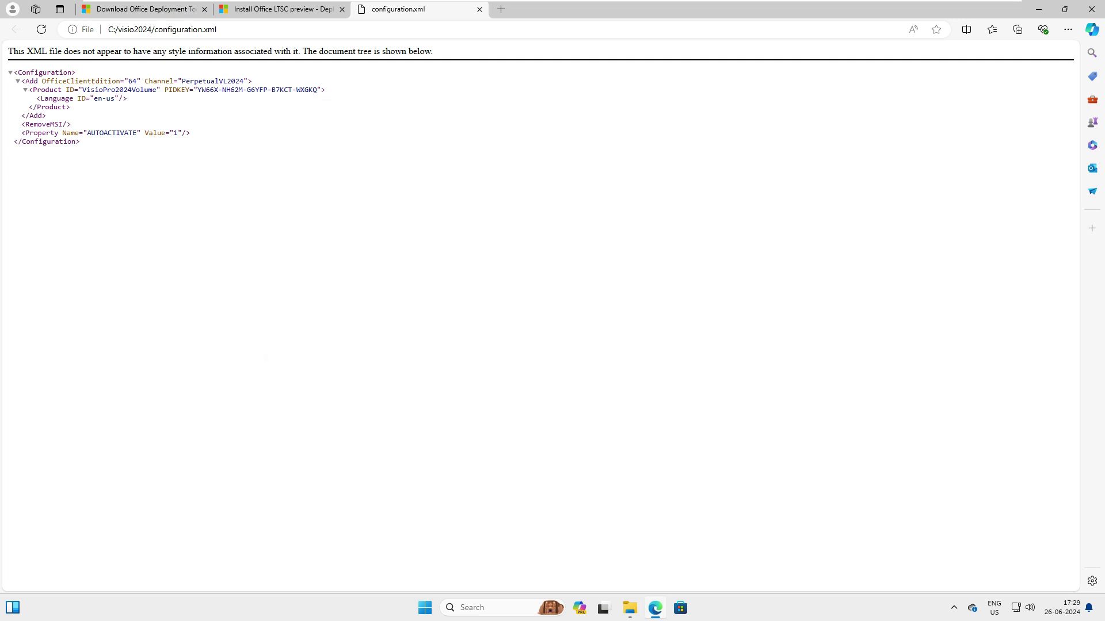
pyautogui.moveTo(138, 151); pyautogui.dragTo(14, 73)
pyautogui.click(265, 190)
pyautogui.click(479, 9)
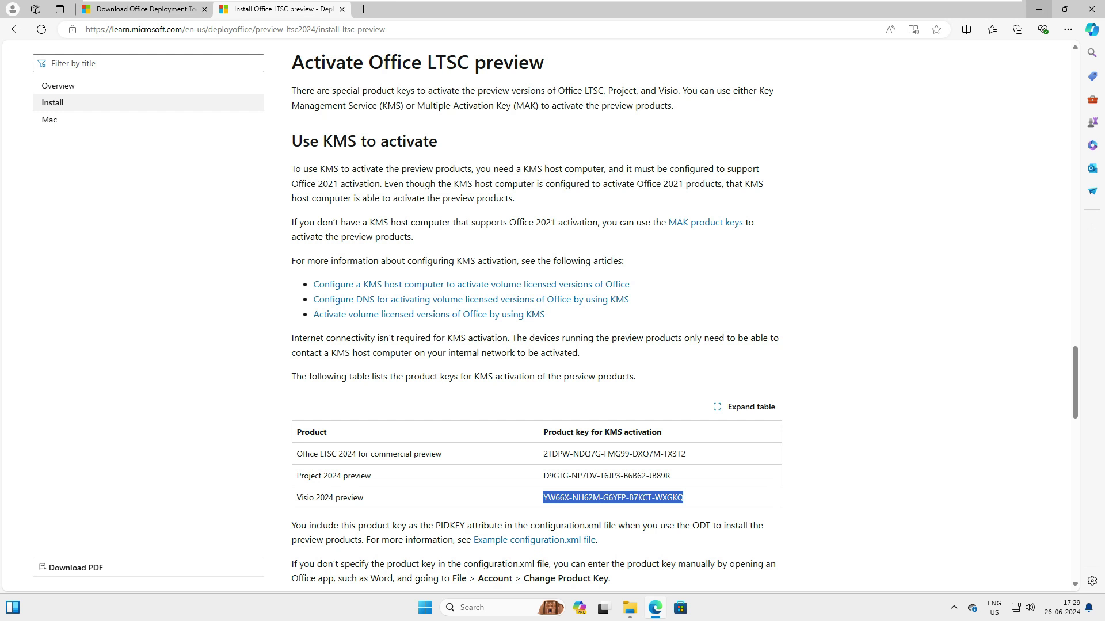
# Copy the command setup.exe /configure configuration.xml from the Office Deployment Tool section of the Microsoft Learn article.
pyautogui.scroll(5, 536, 316)
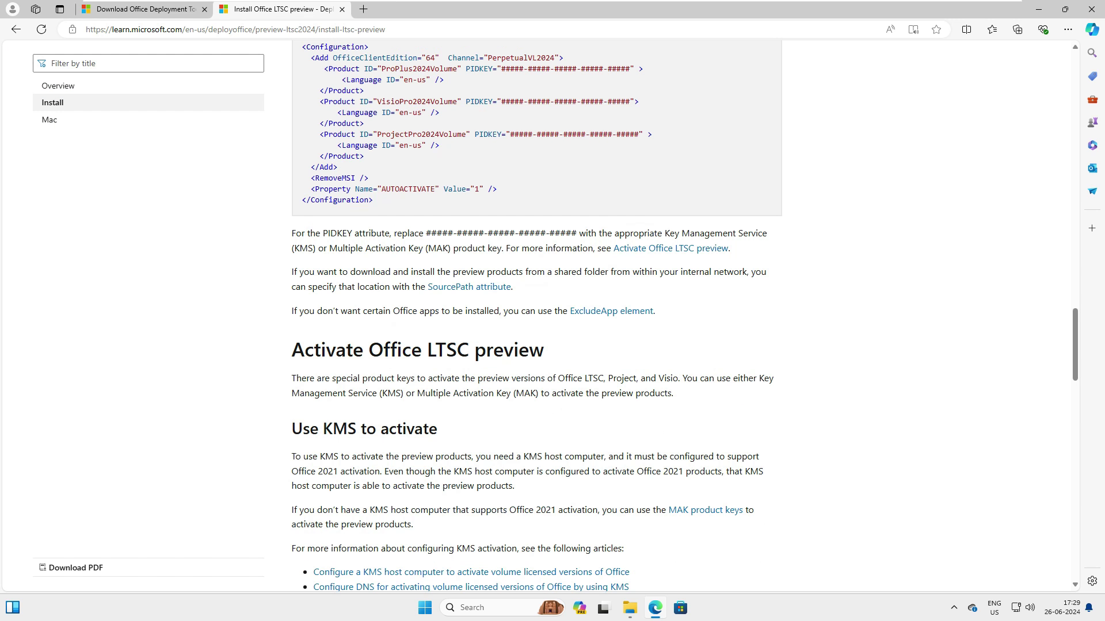
pyautogui.scroll(8, 536, 316)
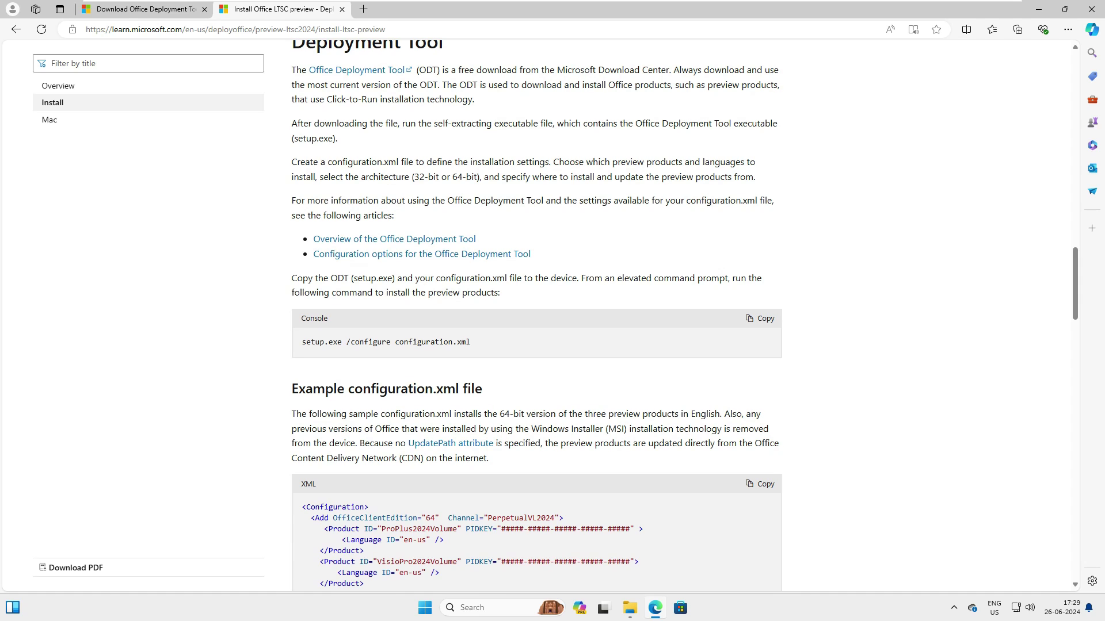
pyautogui.moveTo(301, 318); pyautogui.dragTo(342, 343)
pyautogui.click(341, 342)
pyautogui.click(759, 319)
# Search Windows for cmd, start Command Prompt as administrator and allow it to make changes to the device.
pyautogui.click(489, 607)
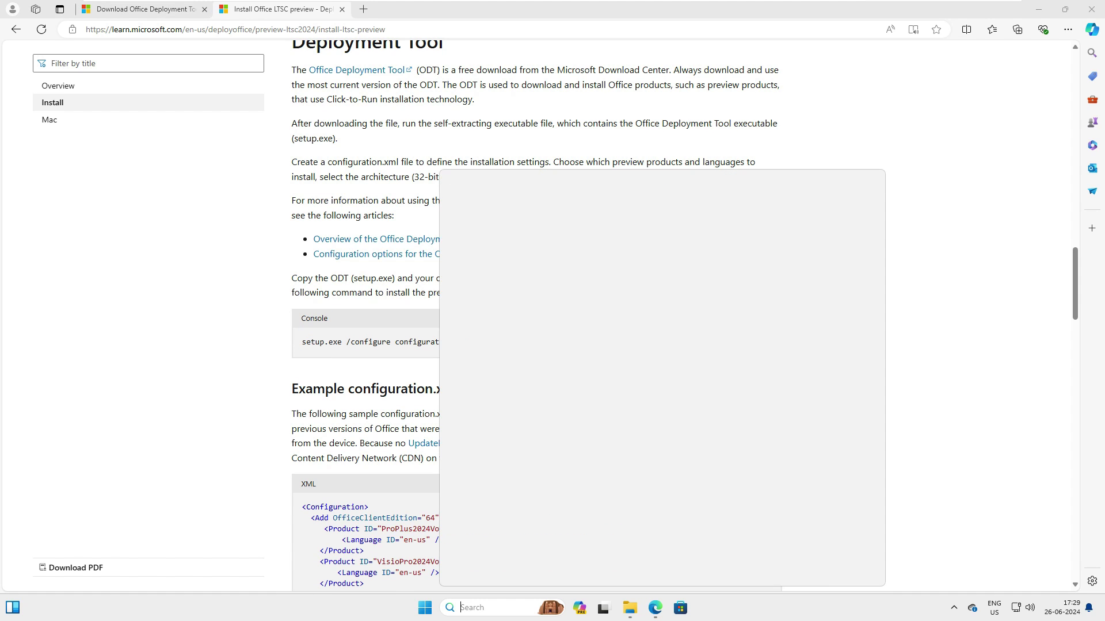
pyautogui.write('cmd')
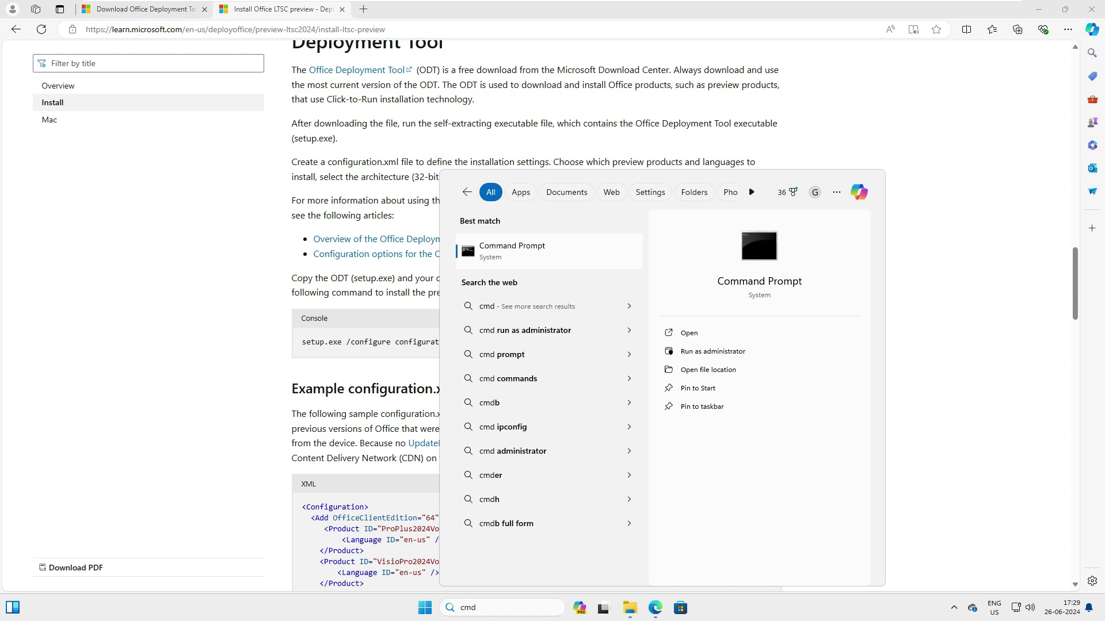
pyautogui.rightClick(515, 243)
pyautogui.click(570, 280)
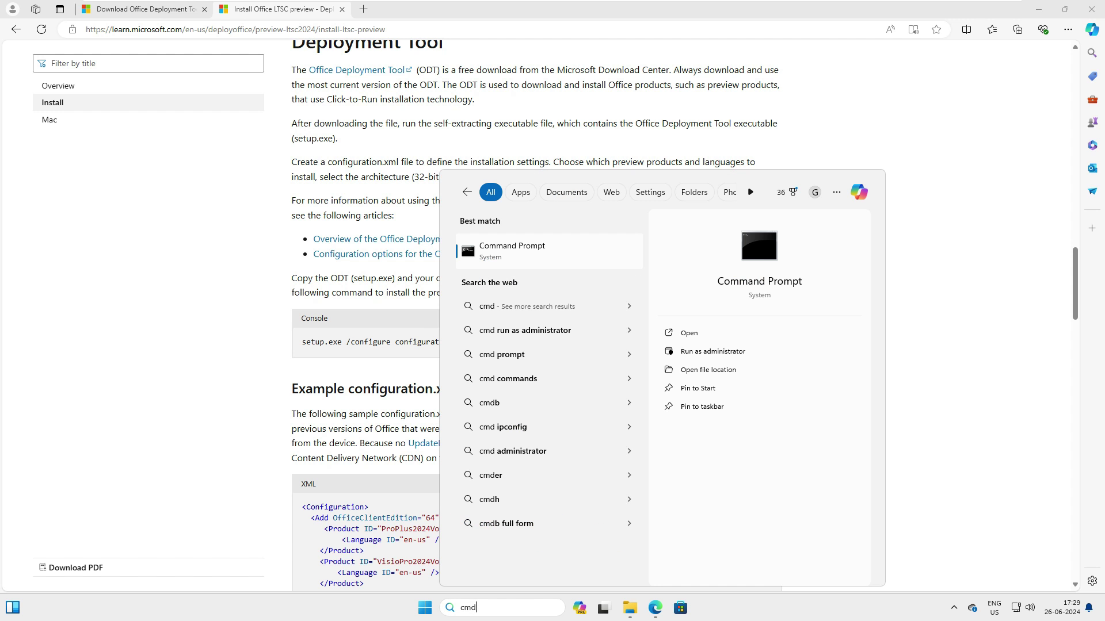
pyautogui.rightClick(519, 250)
pyautogui.press('Down')
pyautogui.press('Return')
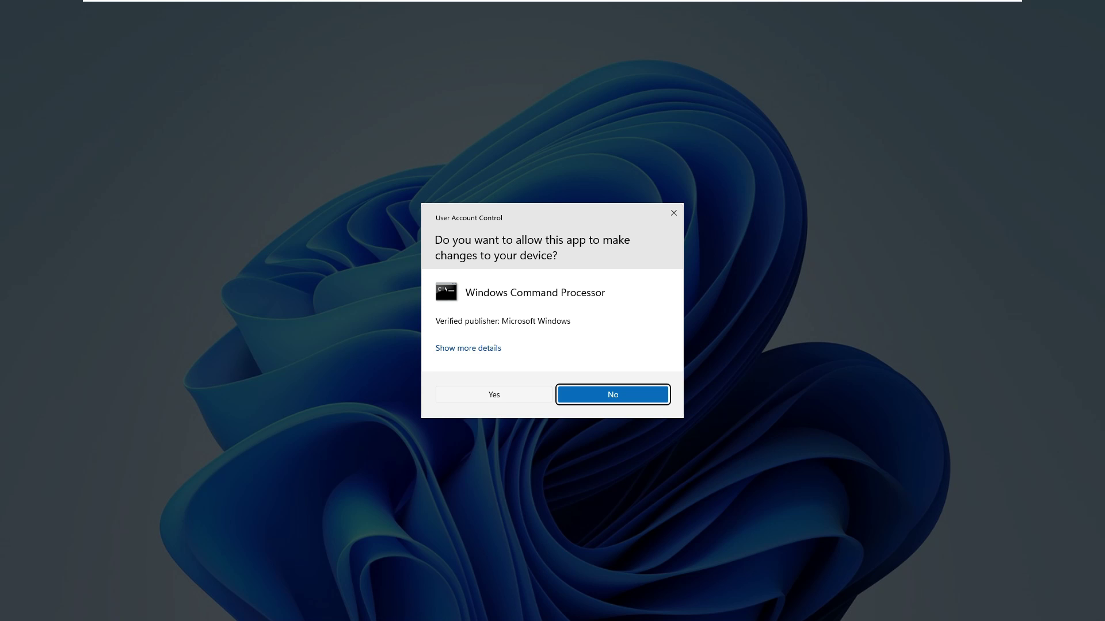
pyautogui.press('Left')
pyautogui.press('Return')
# Set the Command Prompt font size to 24 in its properties.
pyautogui.moveTo(354, 125); pyautogui.dragTo(245, 126)
pyautogui.click(259, 125)
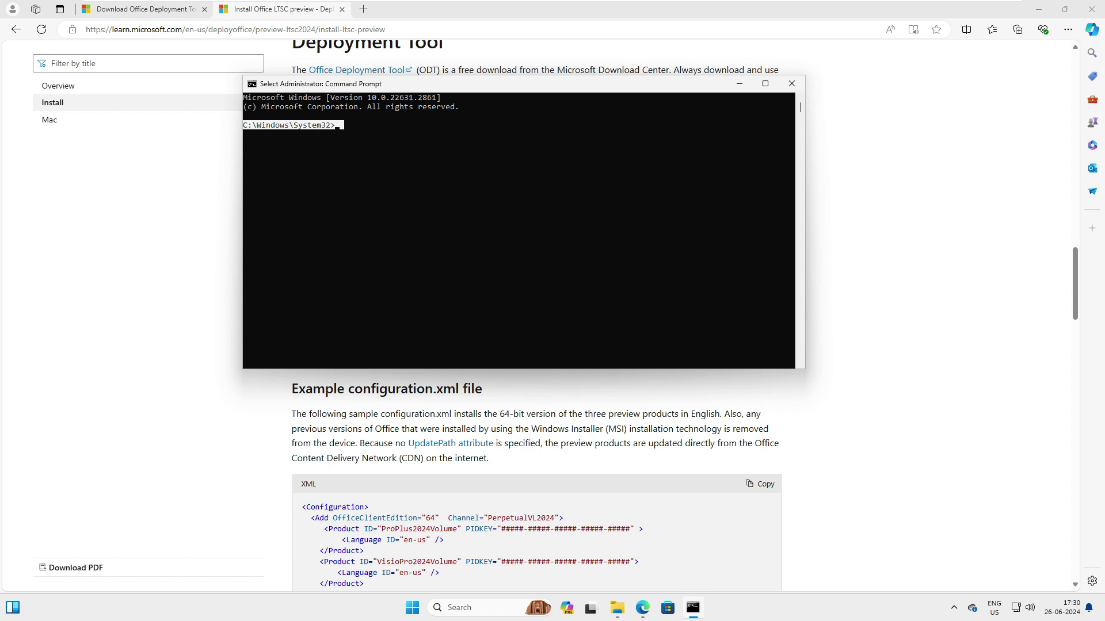
pyautogui.hotkey('alt', 'space')
pyautogui.press('Up')
pyautogui.press('Up')
pyautogui.press('Down')
pyautogui.press('Return')
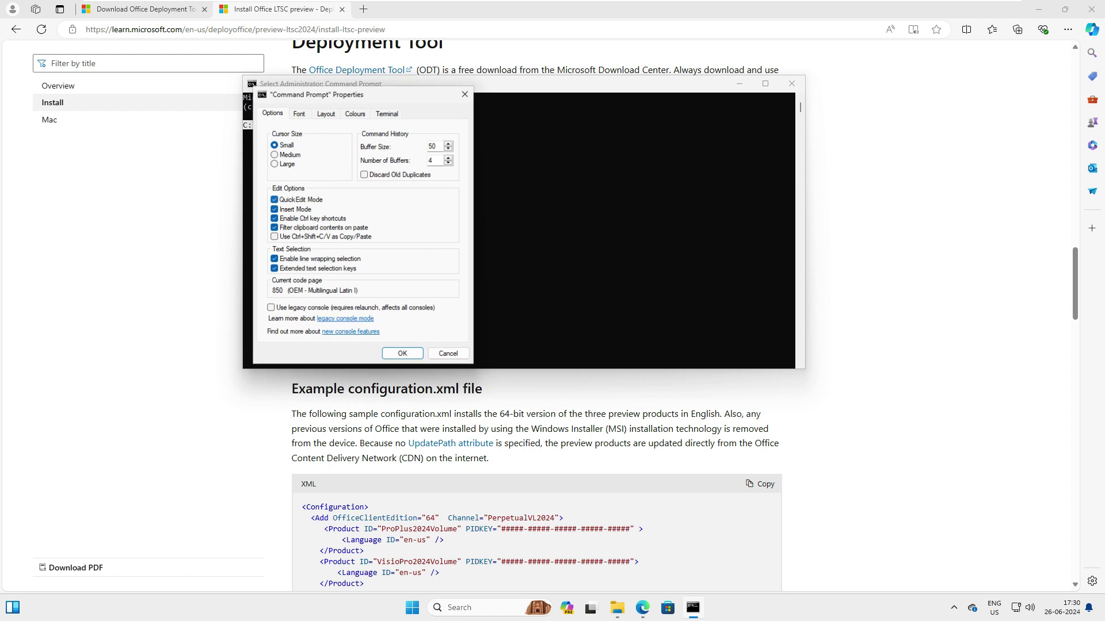
pyautogui.hotkey('ctrl', 'Tab')
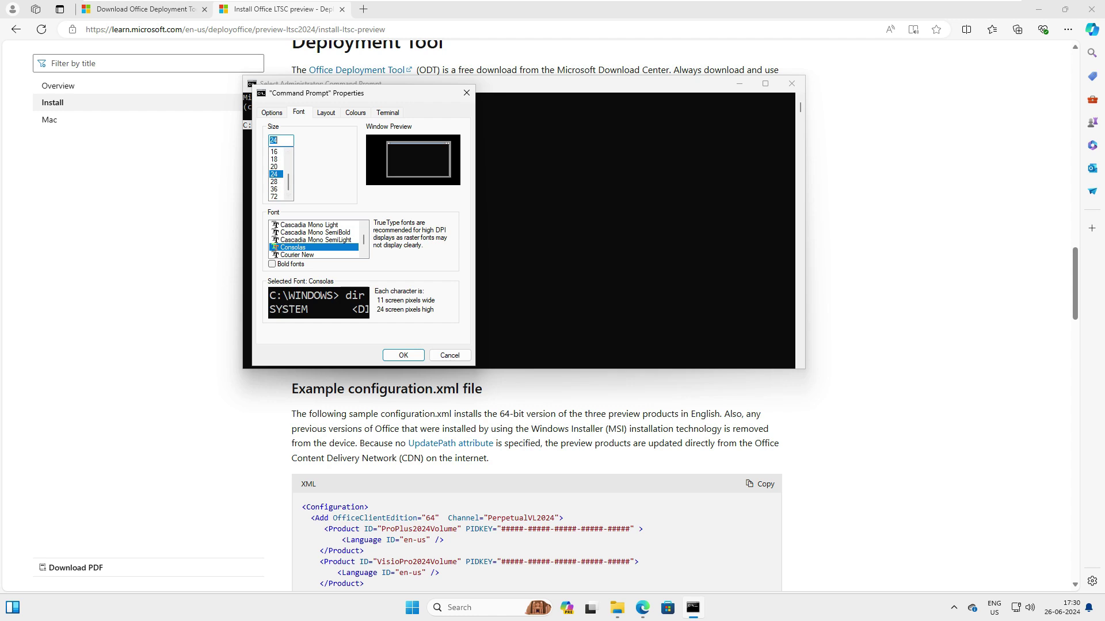
pyautogui.press('Return')
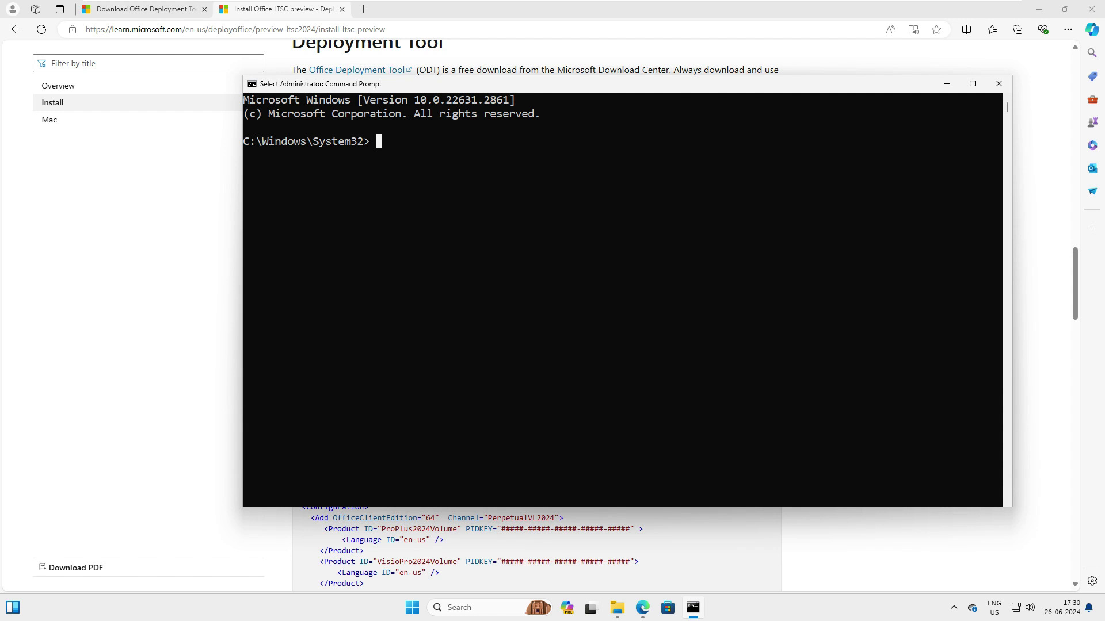
# Change the Command Prompt's working directory to the root of C: and on into the visio2024 folder.
pyautogui.press('Escape')
pyautogui.write('cd cd:\\')
pyautogui.press('Return')
pyautogui.write('cd c:\\')
pyautogui.press('Return')
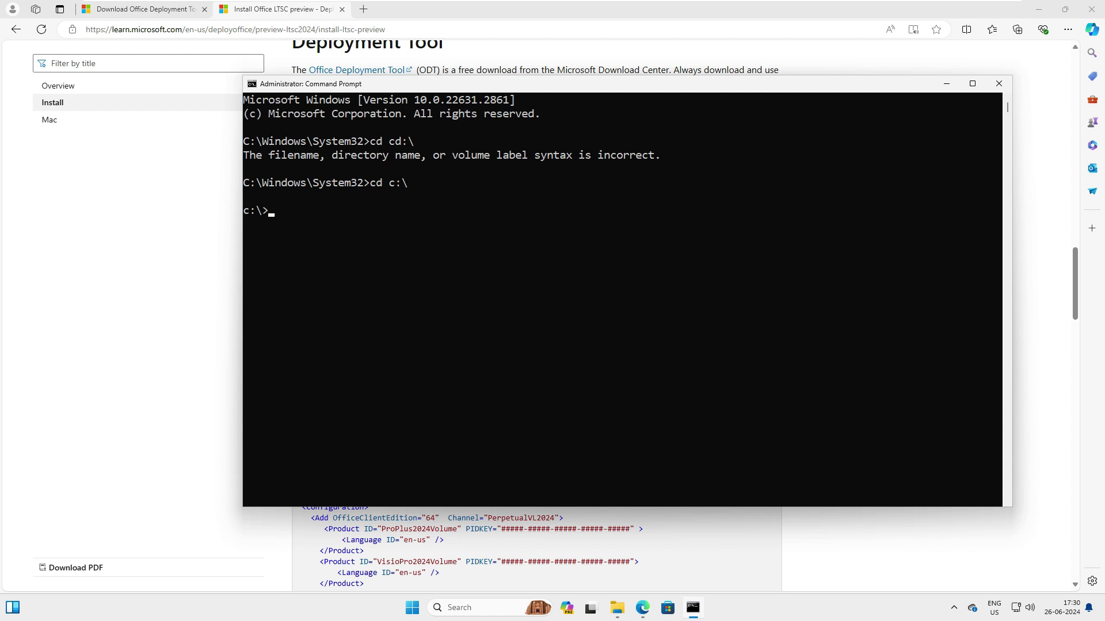
pyautogui.write('cd visio2024')
pyautogui.press('Return')
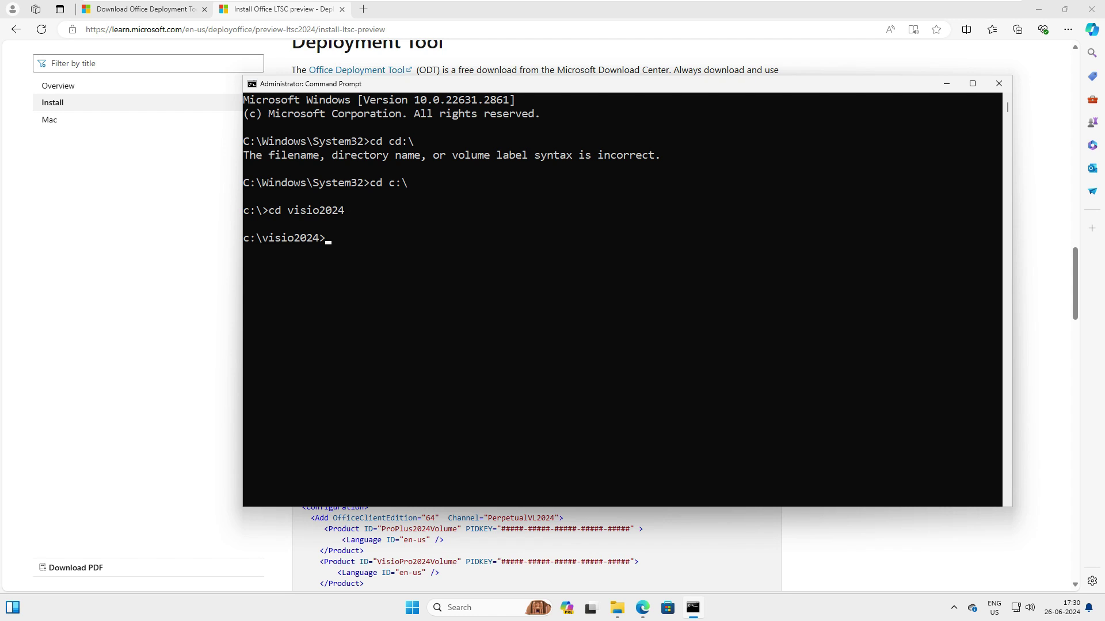
pyautogui.click(309, 237)
pyautogui.moveTo(347, 238); pyautogui.dragTo(245, 226)
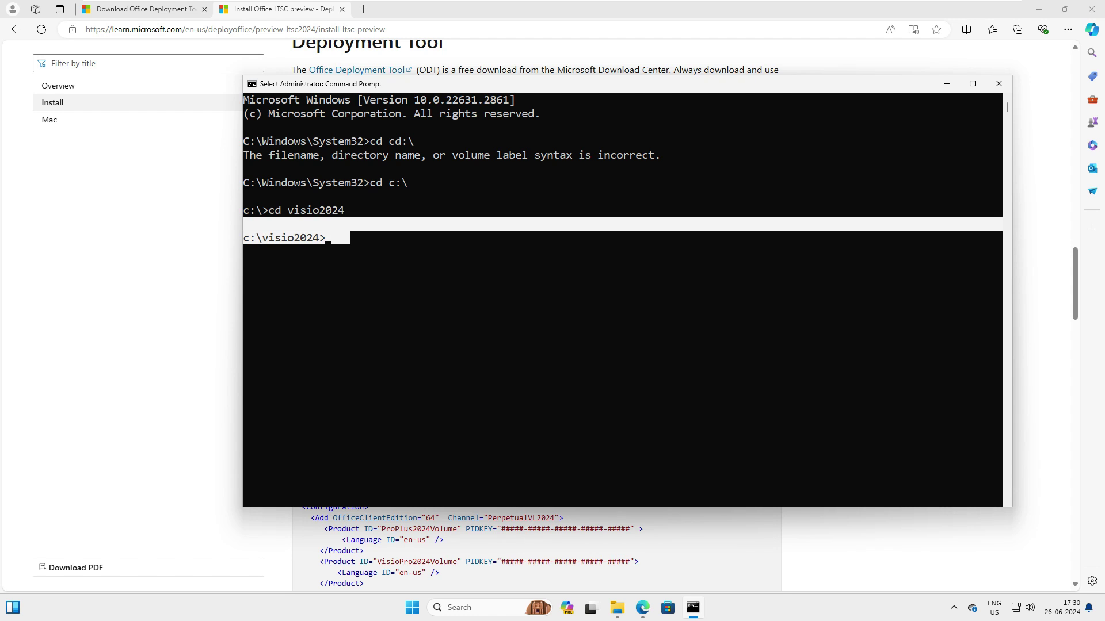
pyautogui.click(360, 251)
pyautogui.click(347, 238)
pyautogui.press('Escape')
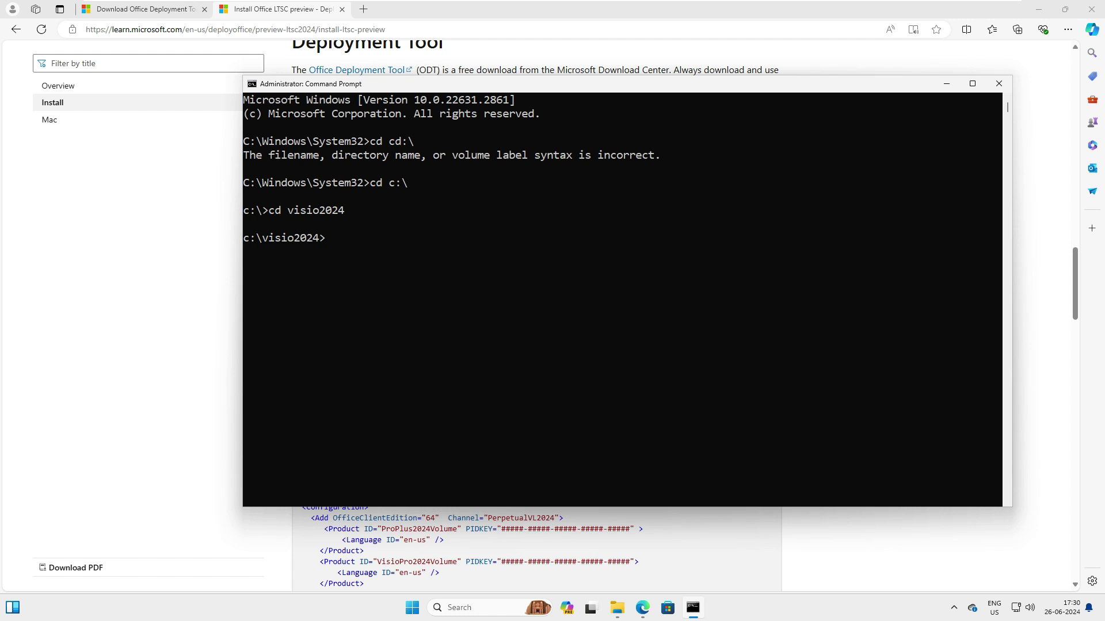
# Copy the setup.exe /configure configuration.xml command from the article again and run it in Command Prompt from c:\visio2024.
pyautogui.hotkey('alt', 'Tab')
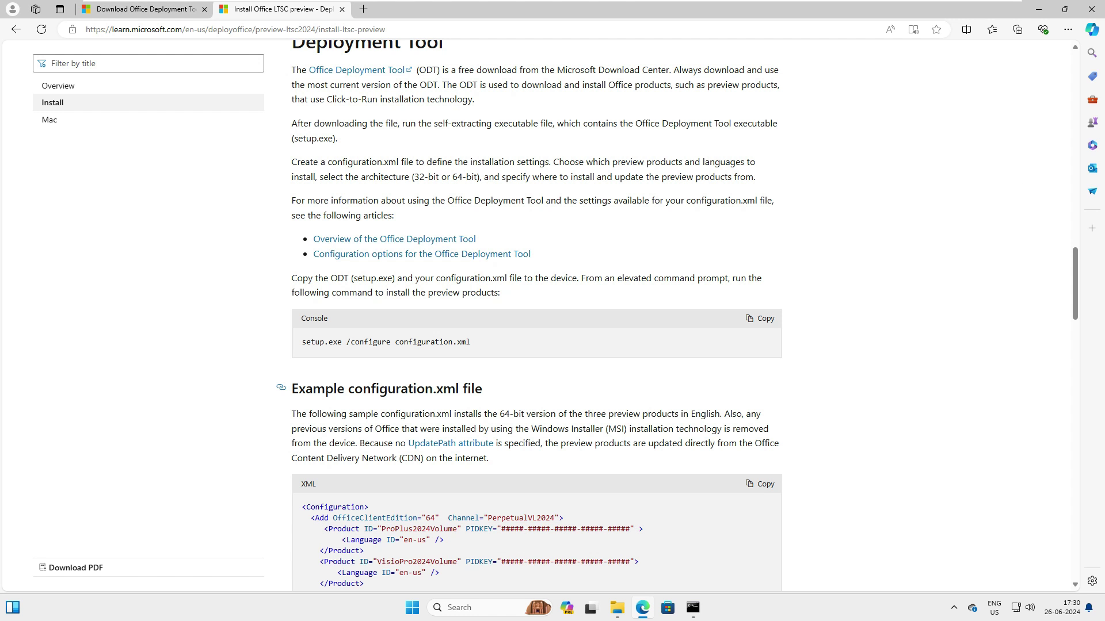
pyautogui.click(761, 318)
pyautogui.hotkey('alt', 'Tab')
pyautogui.hotkey('ctrl', 'v')
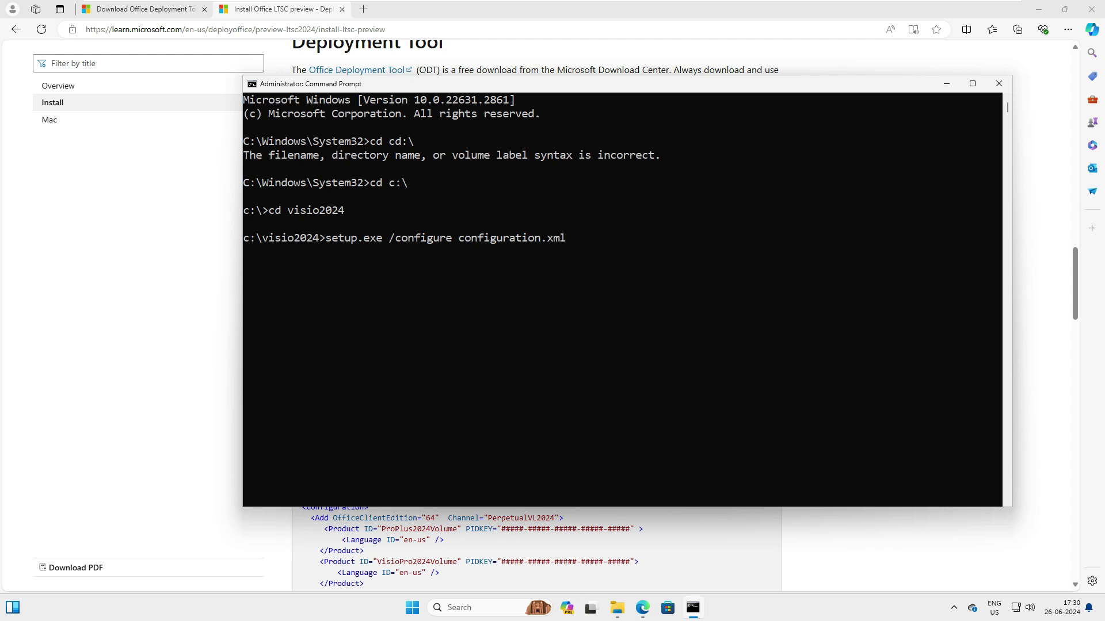
pyautogui.press('Return')
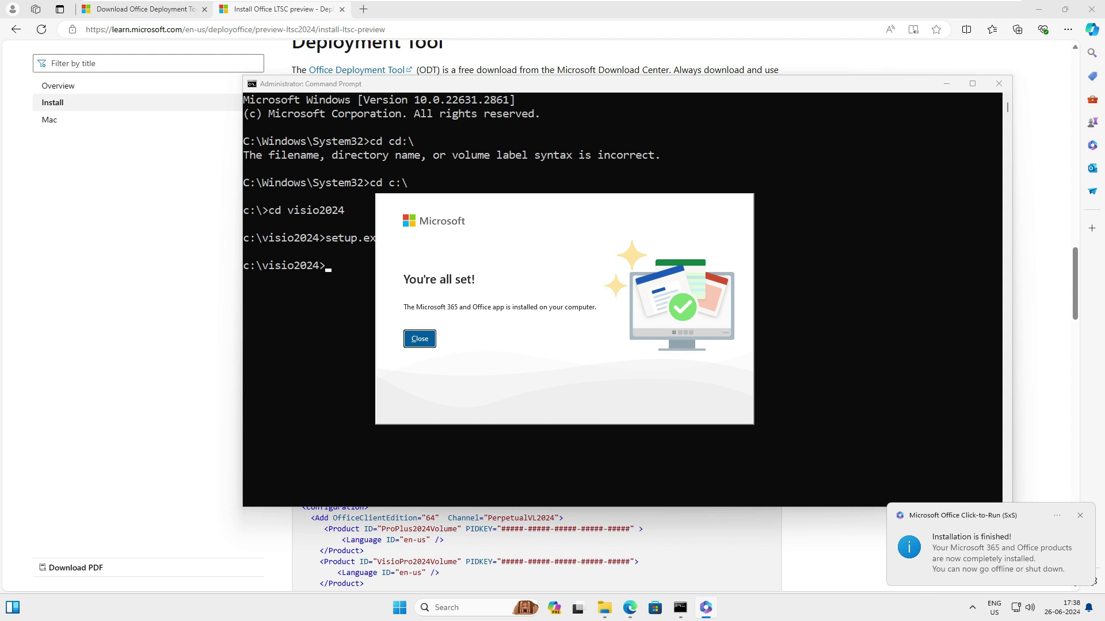
# Minimize the browser and Command Prompt windows and close the Office installer's completion dialog.
pyautogui.click(1039, 9)
pyautogui.click(946, 84)
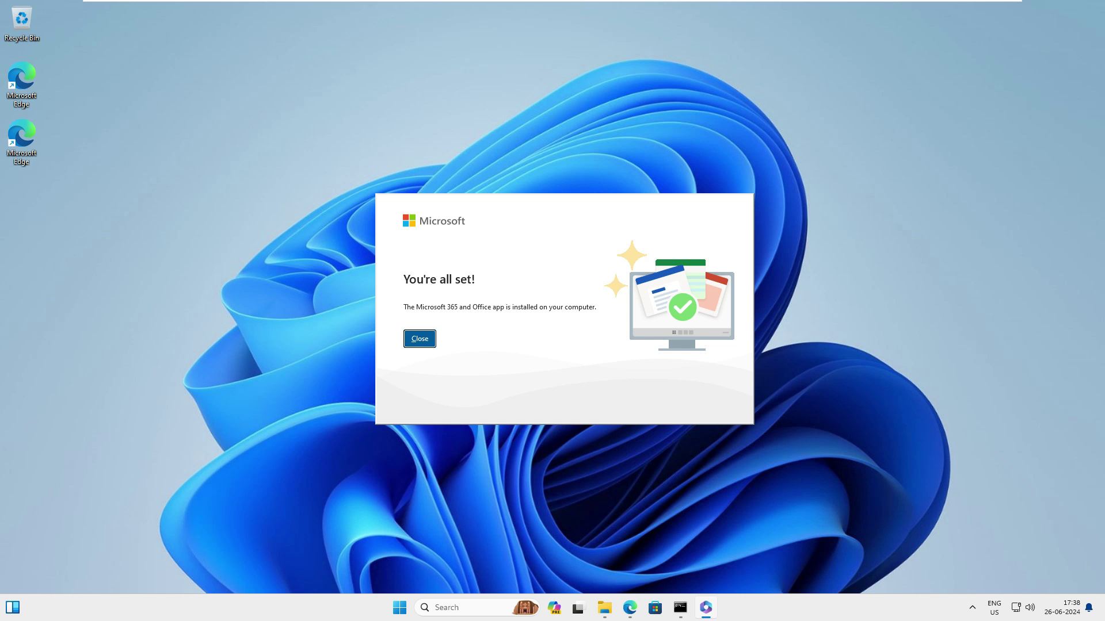
pyautogui.press('Return')
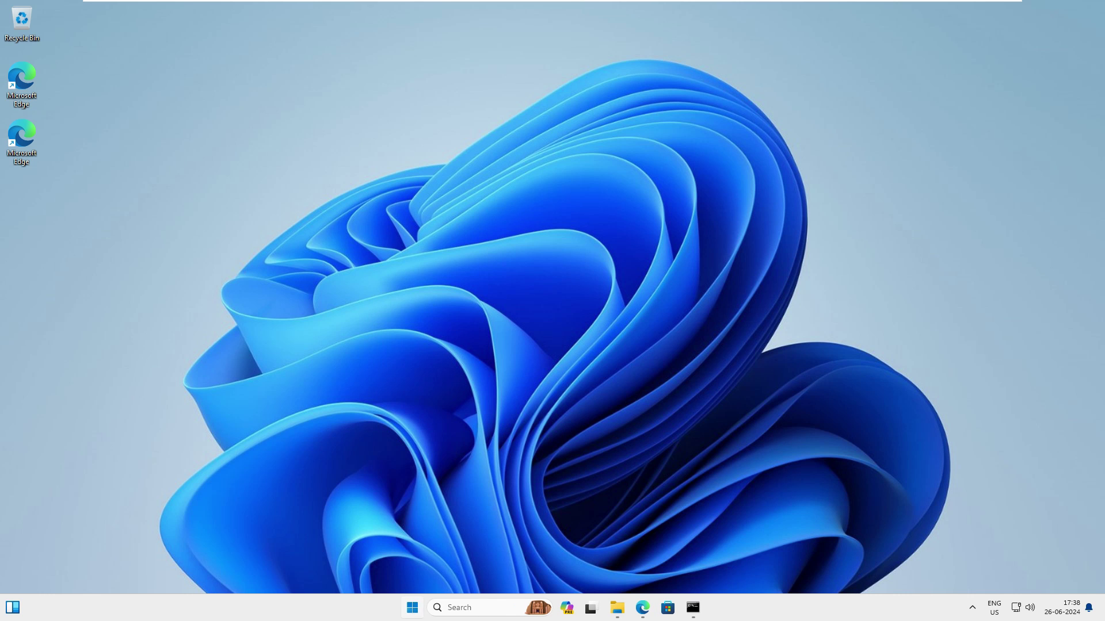
# Launch the newly installed Visio and get through its first-run privacy and optional diagnostic data prompts.
pyautogui.press('super')
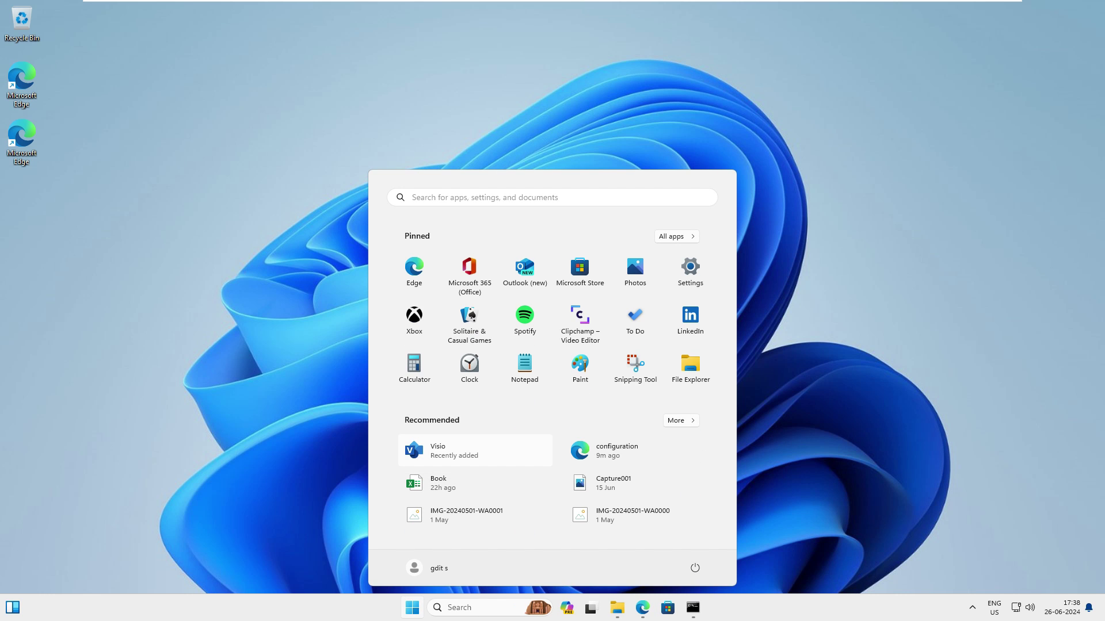
pyautogui.press('Return')
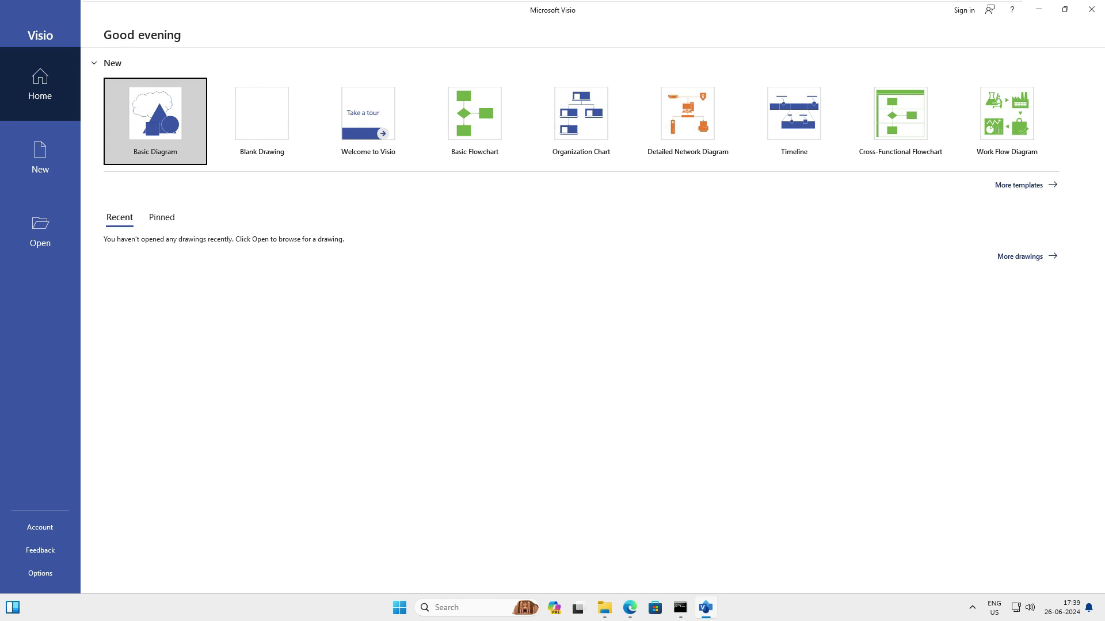
pyautogui.press('Return')
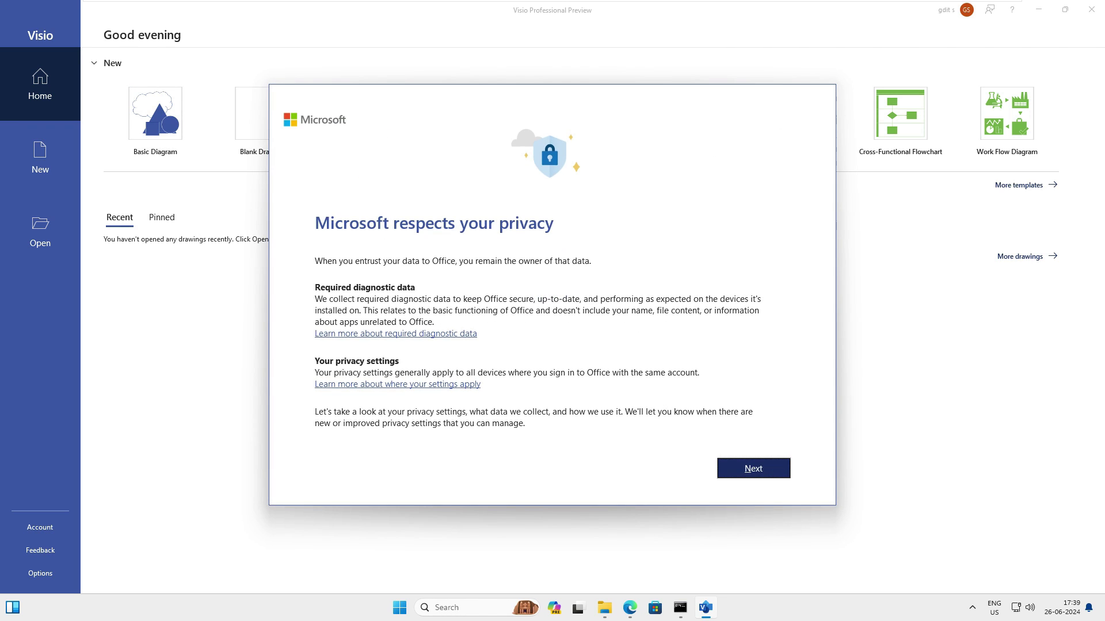
pyautogui.press('Return')
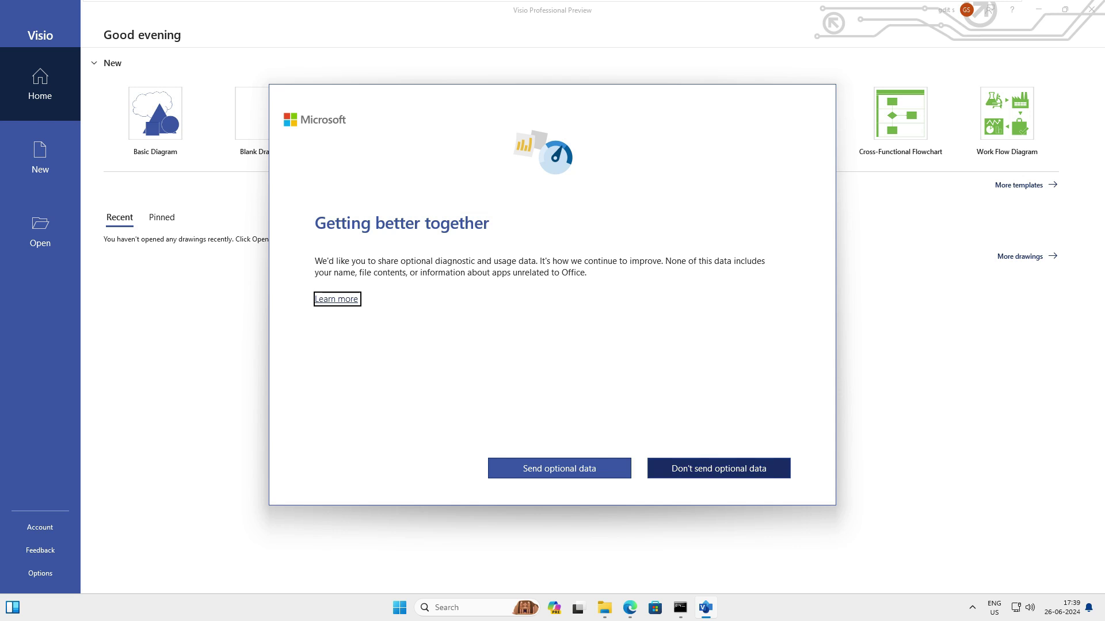
pyautogui.press('Return')
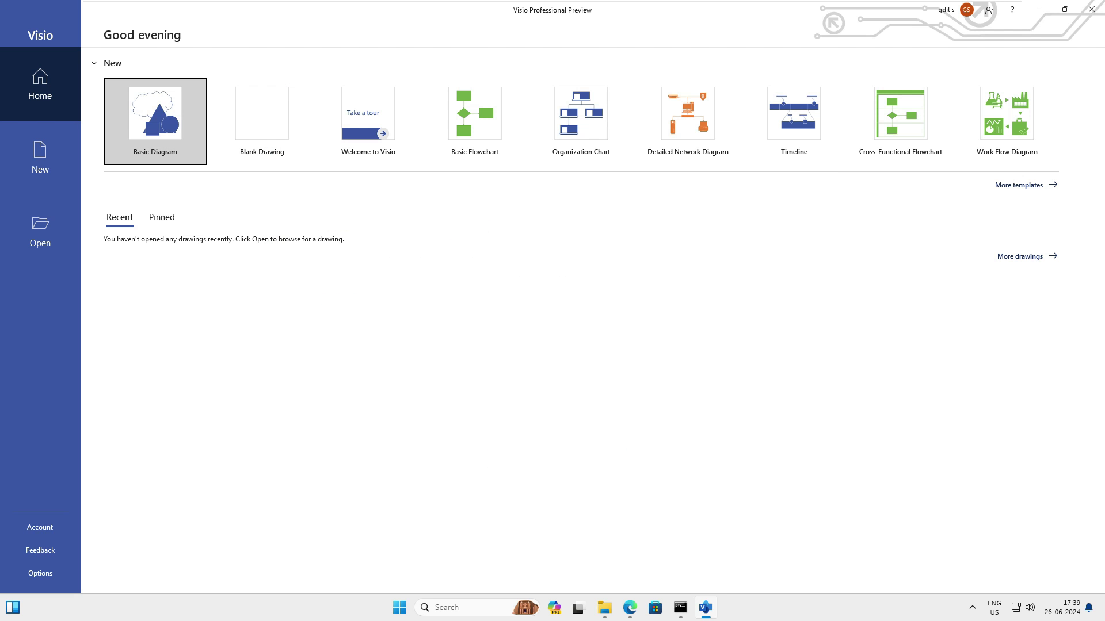
# Create a Basic Diagram drawing in metric units and add the network stencils Detailed Network Diagram - 3D and Computers and Monitors - 3D.
pyautogui.press('Return')
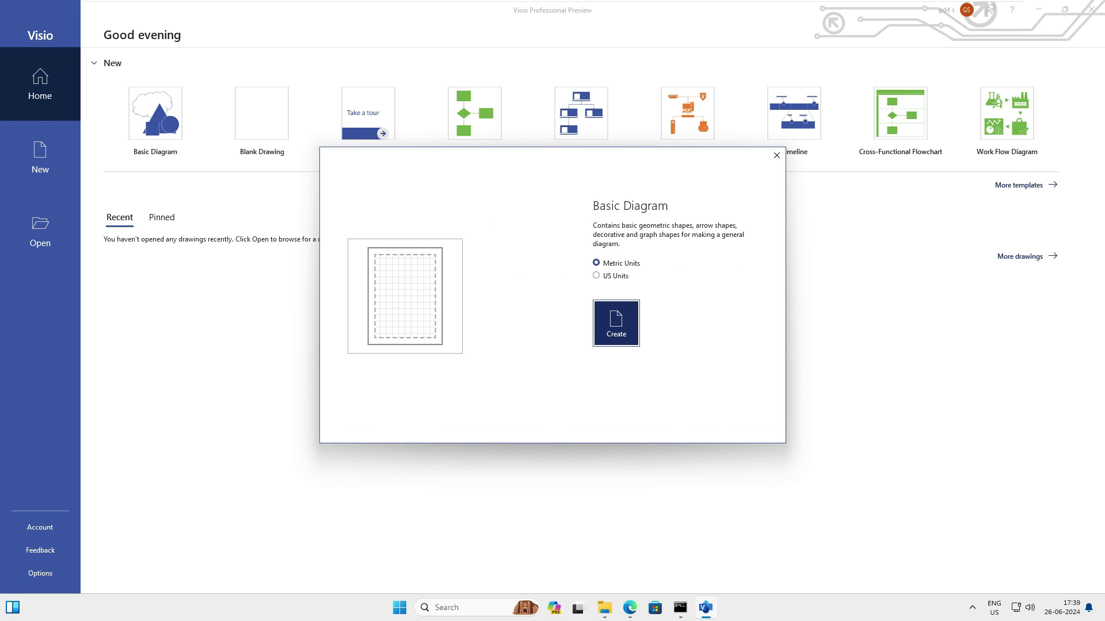
pyautogui.press('Return')
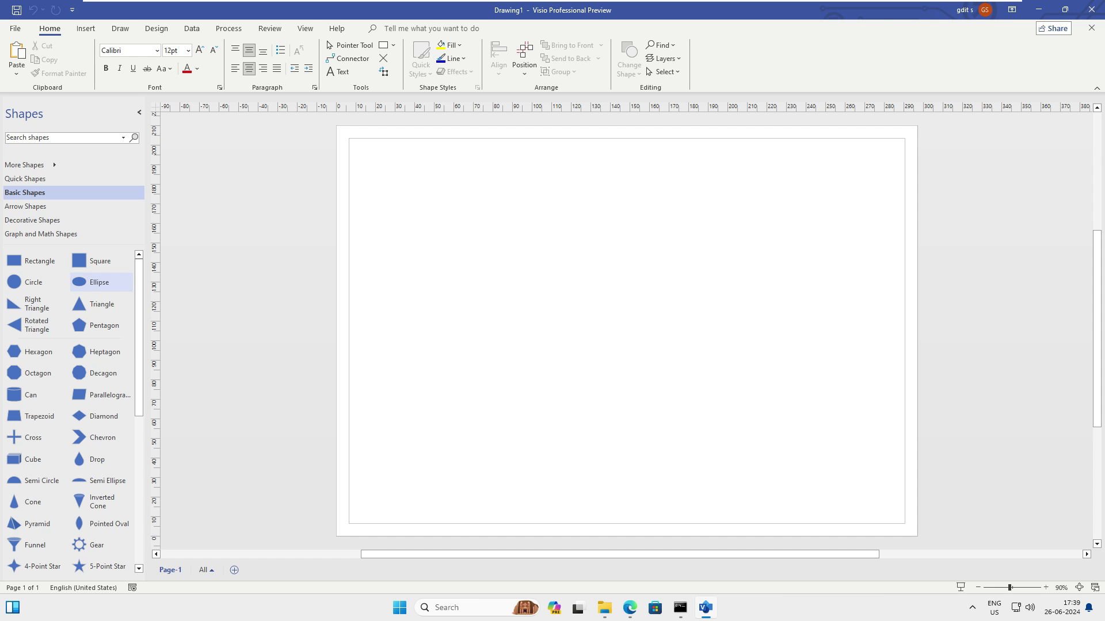
pyautogui.click(41, 165)
pyautogui.moveTo(199, 281)
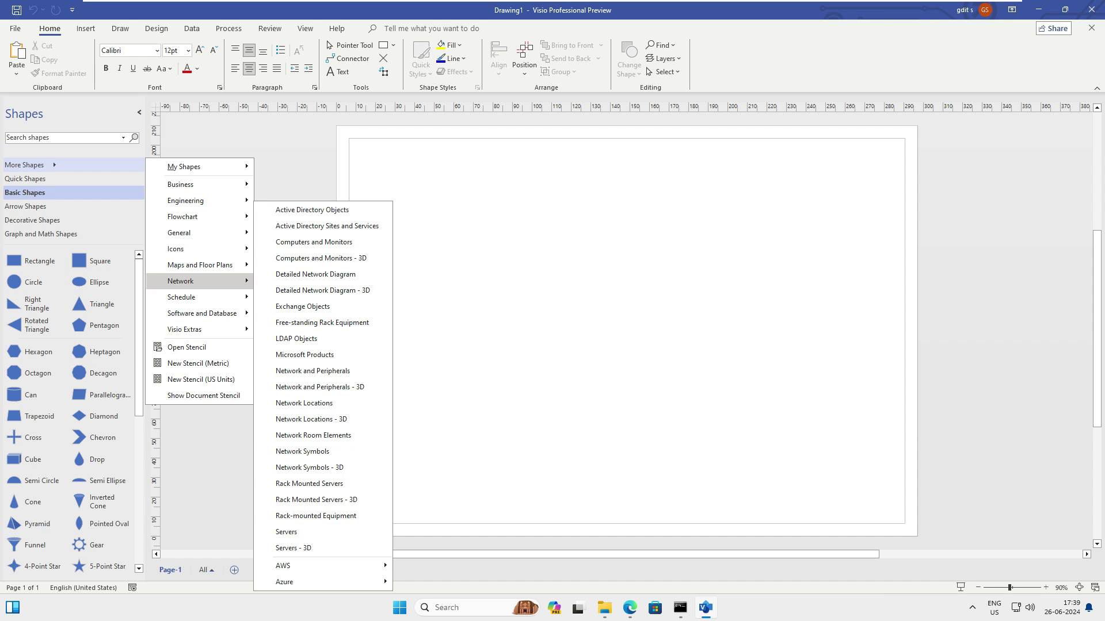
pyautogui.click(322, 290)
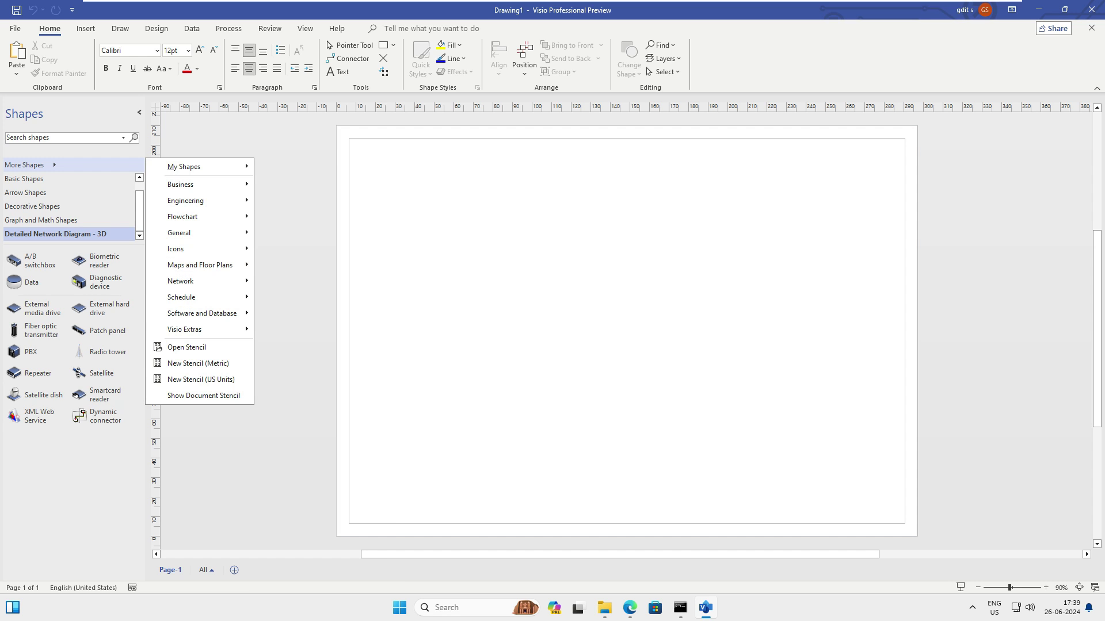
pyautogui.moveTo(180, 280)
pyautogui.click(321, 258)
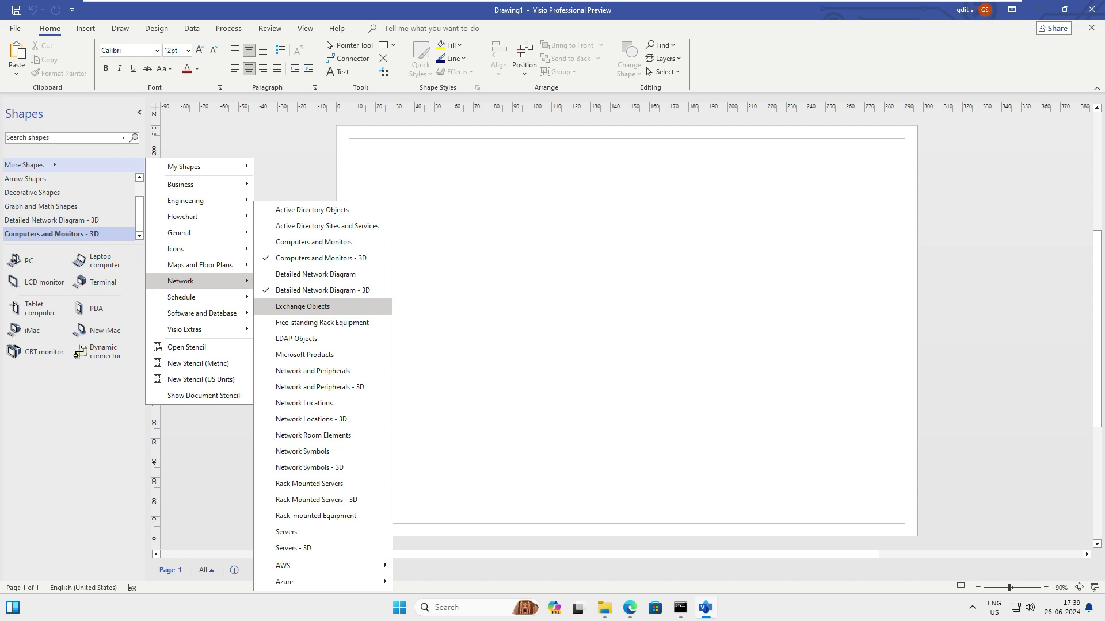
pyautogui.click(69, 234)
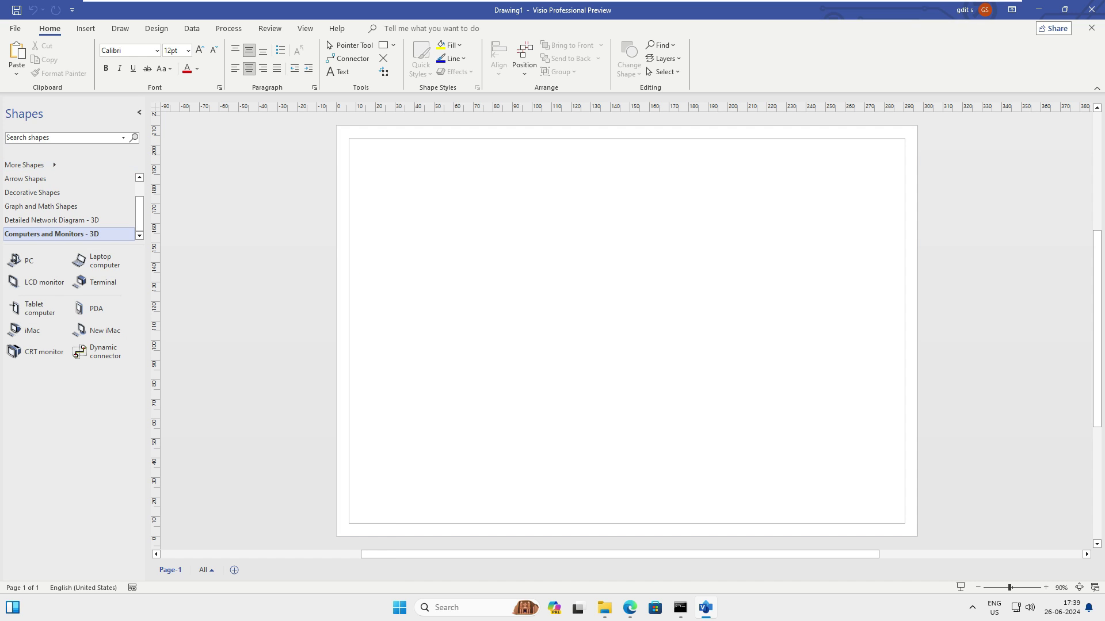
pyautogui.click(15, 28)
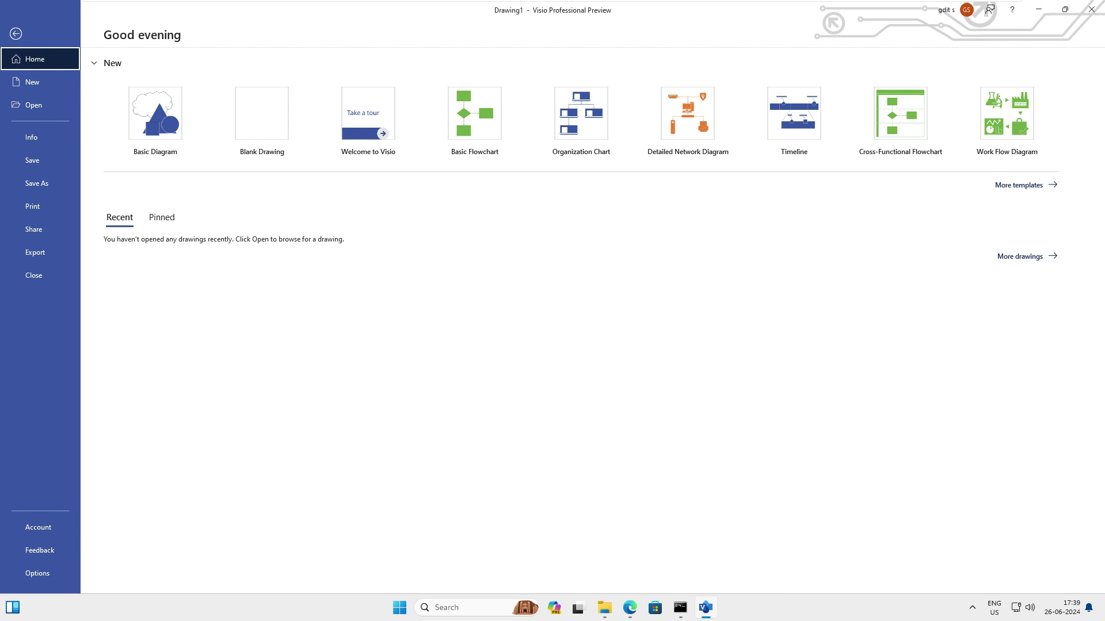
pyautogui.click(38, 527)
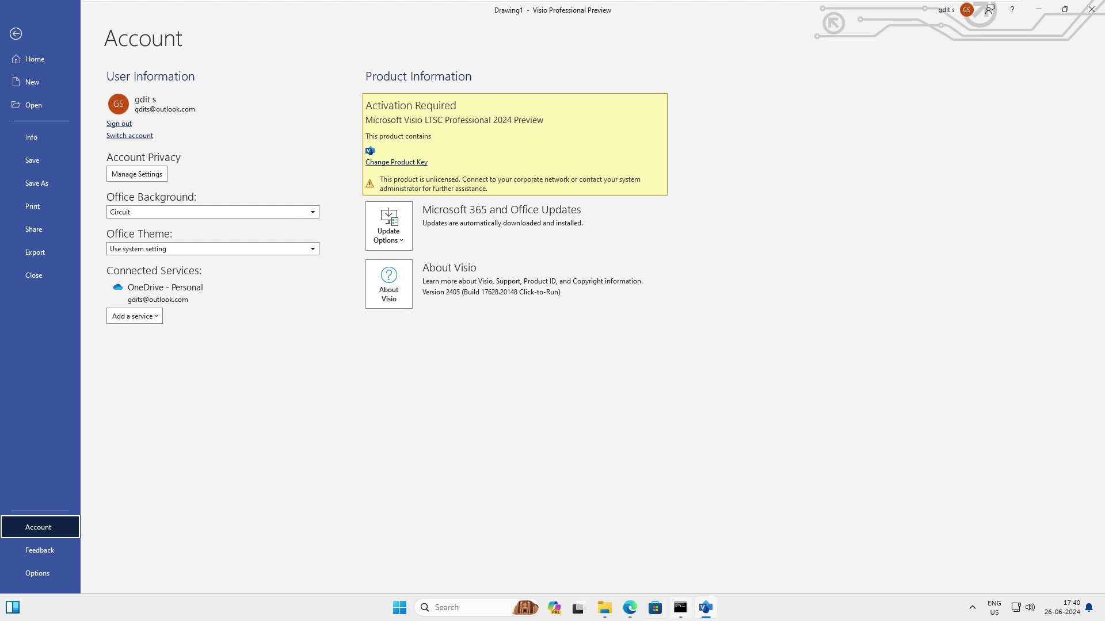
# Switch to Edge and copy the Visio 2024 preview's MAK product key from the Office LTSC preview installation article.
pyautogui.click(630, 608)
pyautogui.scroll(-15, 537, 314)
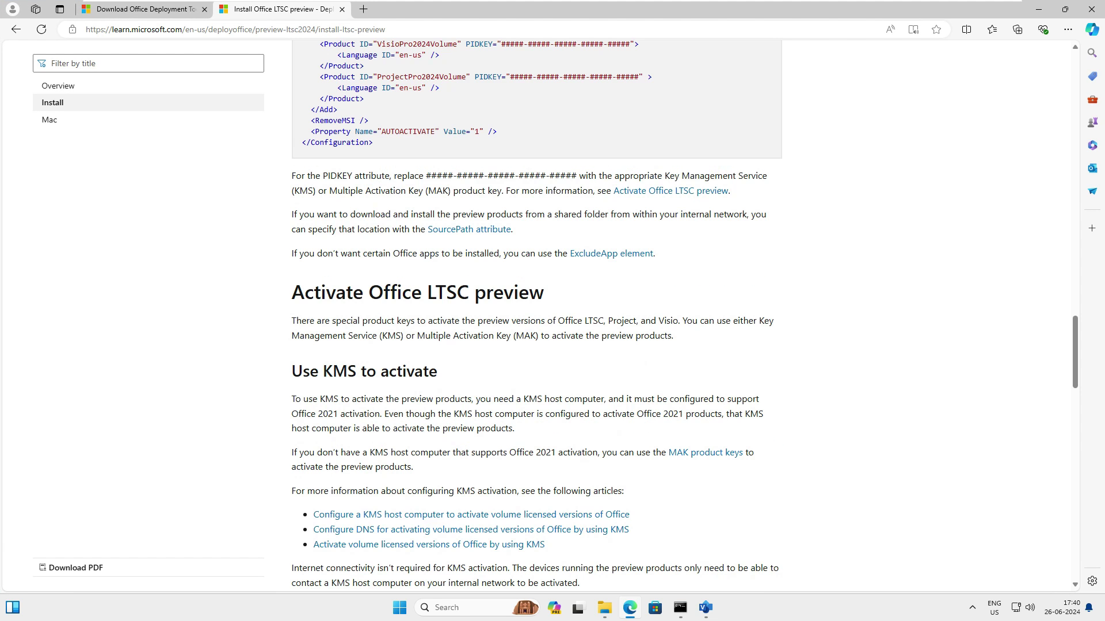
pyautogui.scroll(4, 537, 314)
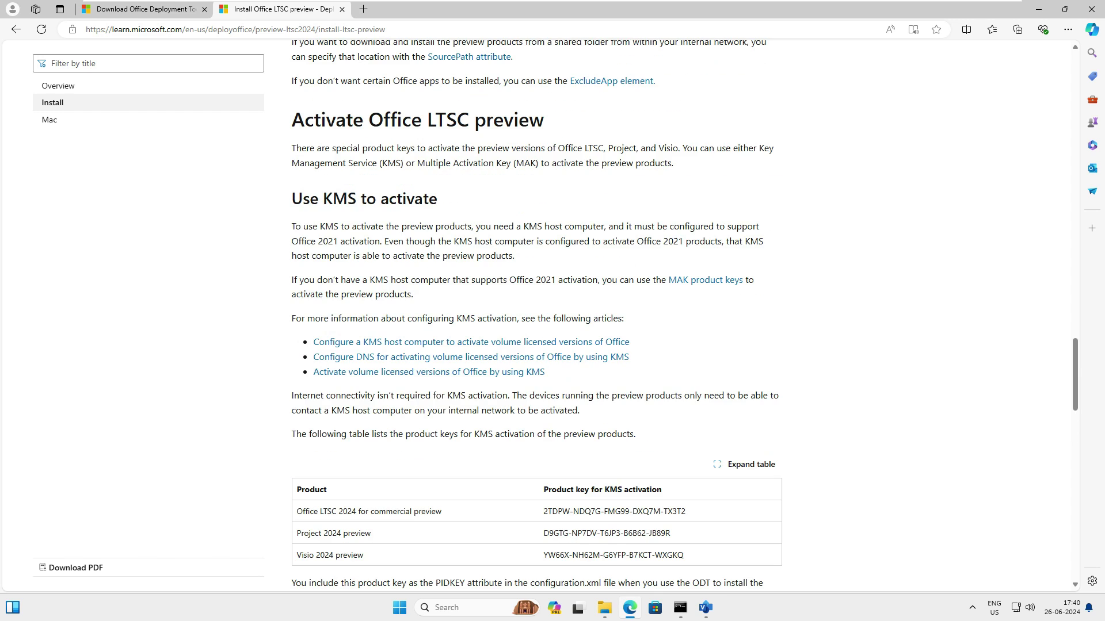
pyautogui.scroll(-11, 607, 312)
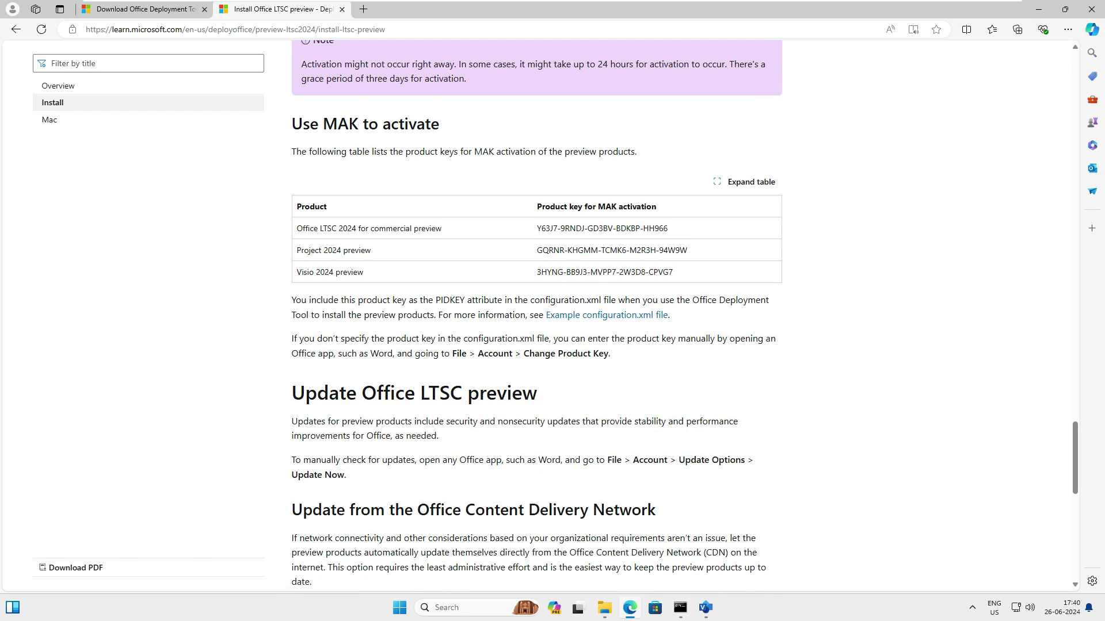
pyautogui.scroll(11, 606, 311)
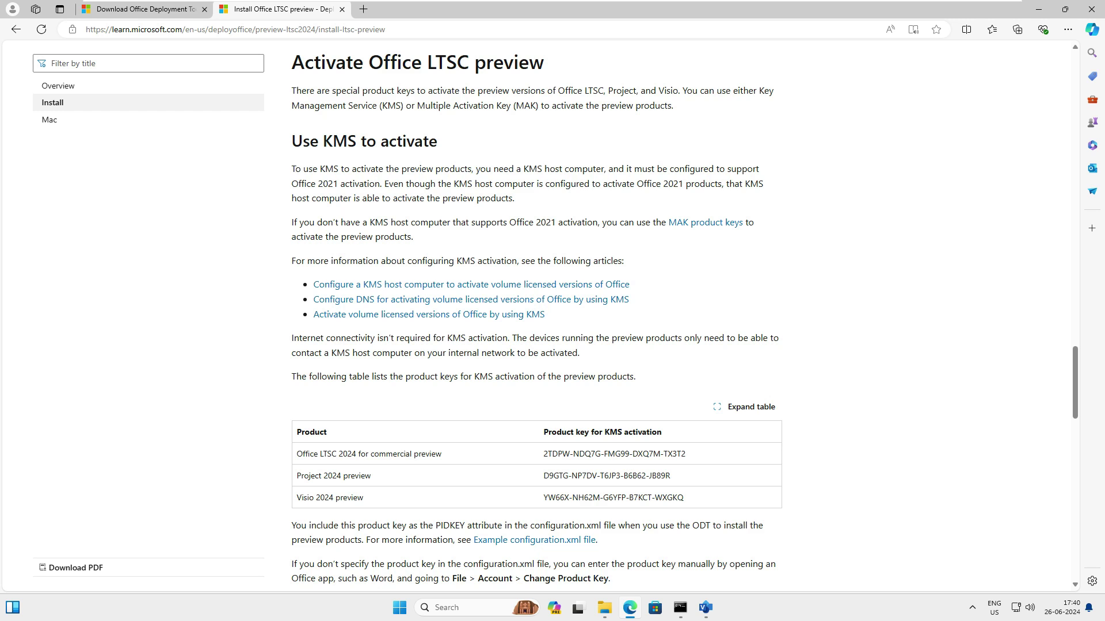
pyautogui.scroll(-9, 607, 312)
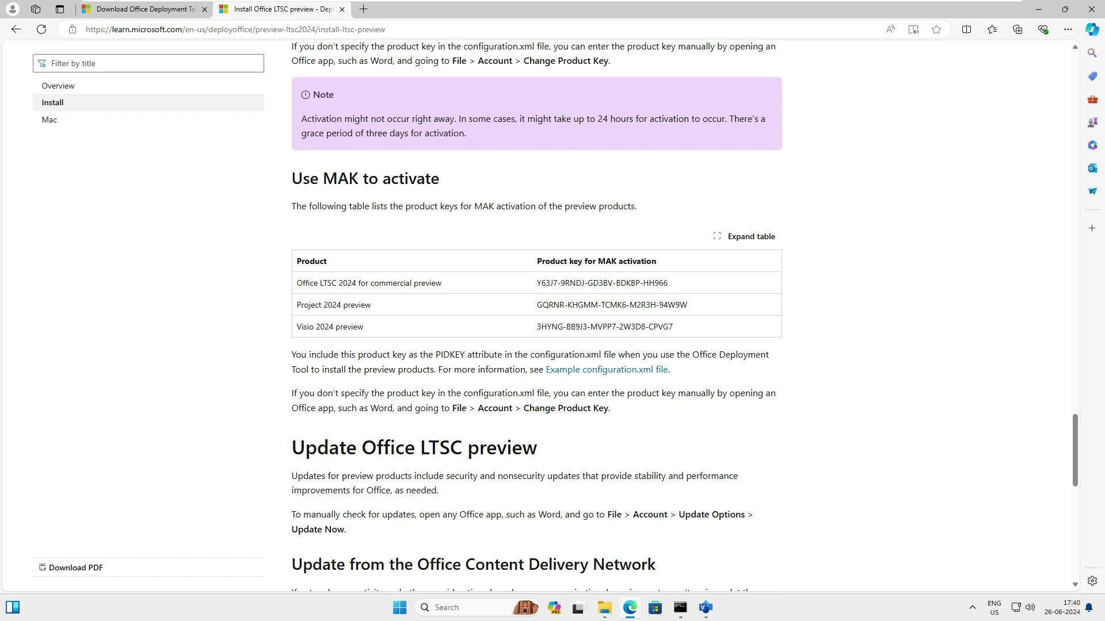
pyautogui.moveTo(673, 326); pyautogui.dragTo(536, 326)
pyautogui.rightClick(551, 326)
pyautogui.click(575, 333)
# Return to Visio and change its product key by pasting the copied MAK key and applying it.
pyautogui.hotkey('alt', 'Tab')
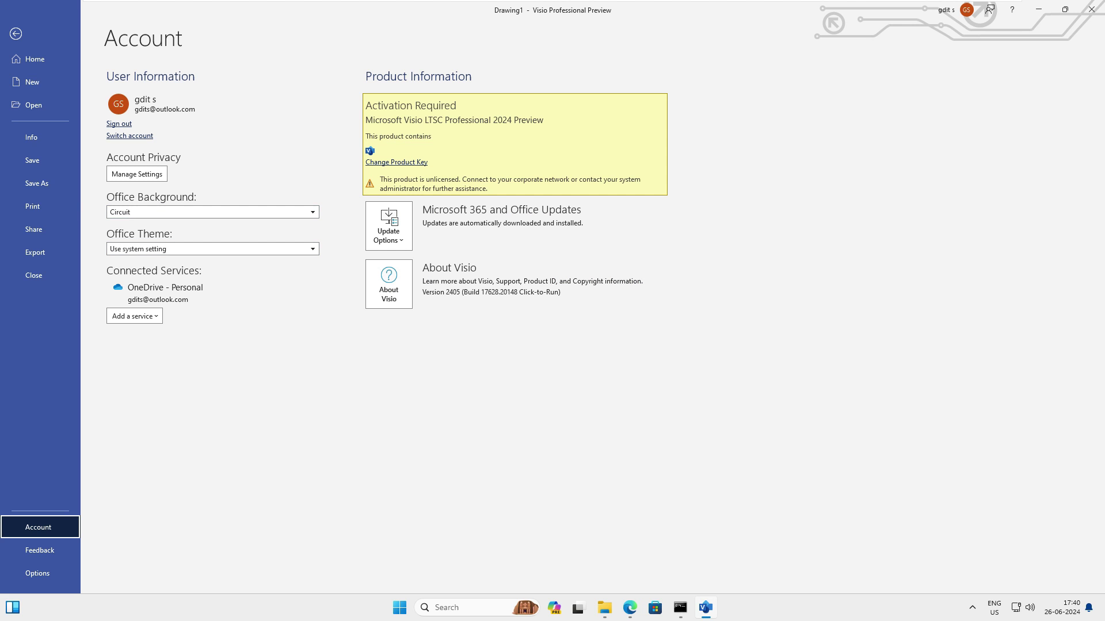
pyautogui.click(396, 162)
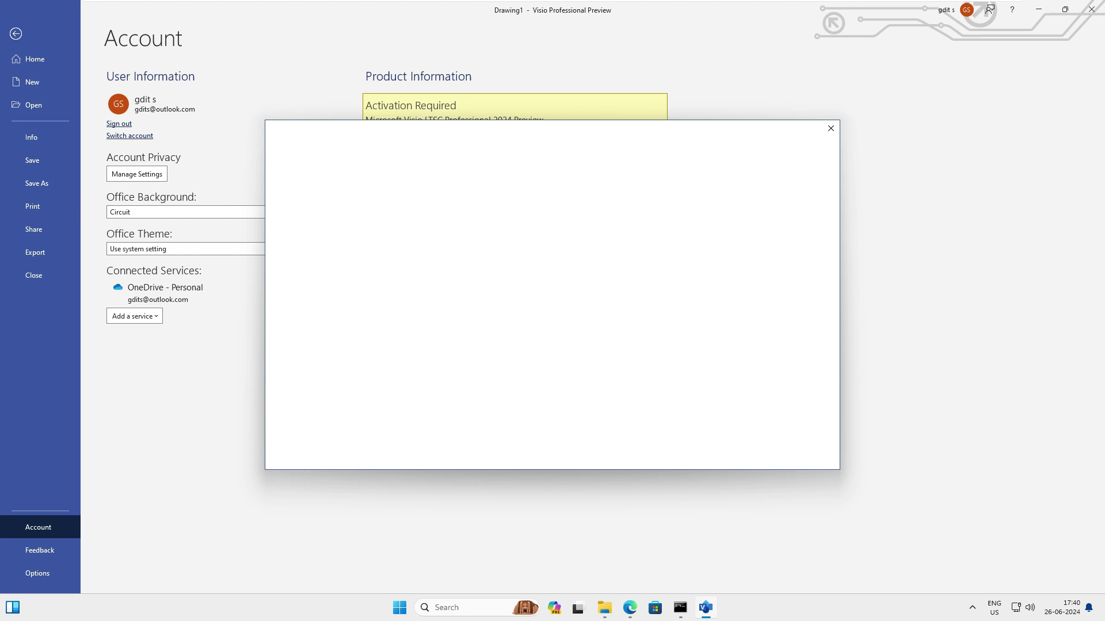
pyautogui.rightClick(483, 340)
pyautogui.click(501, 372)
pyautogui.click(552, 398)
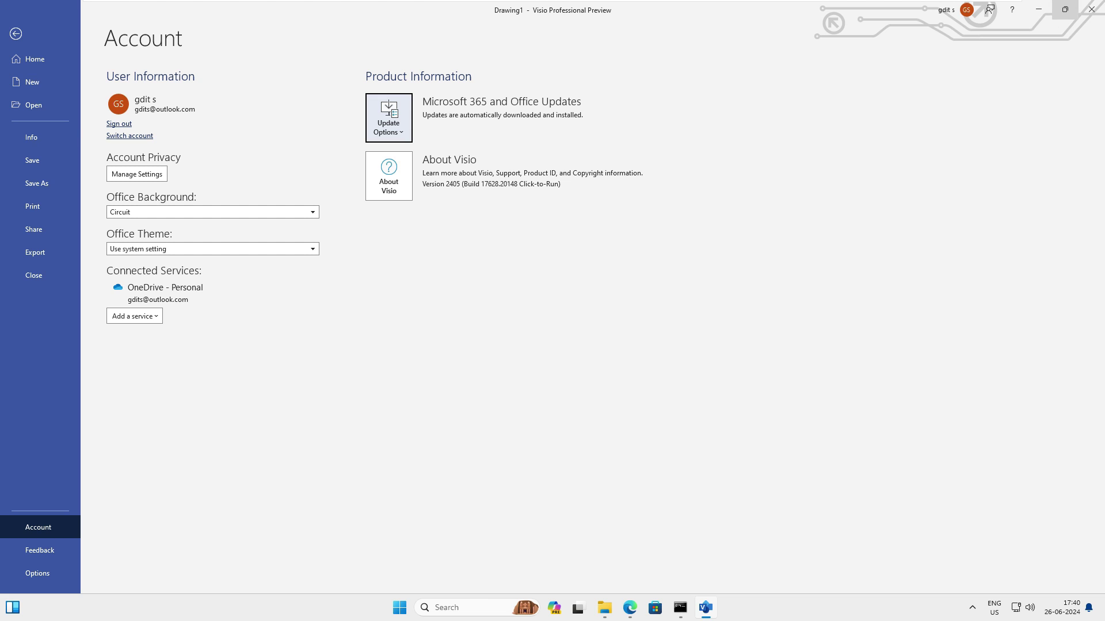
# Restart Visio and activate it over the Internet with the Activation Wizard, closing the wizard when finished.
pyautogui.click(1091, 9)
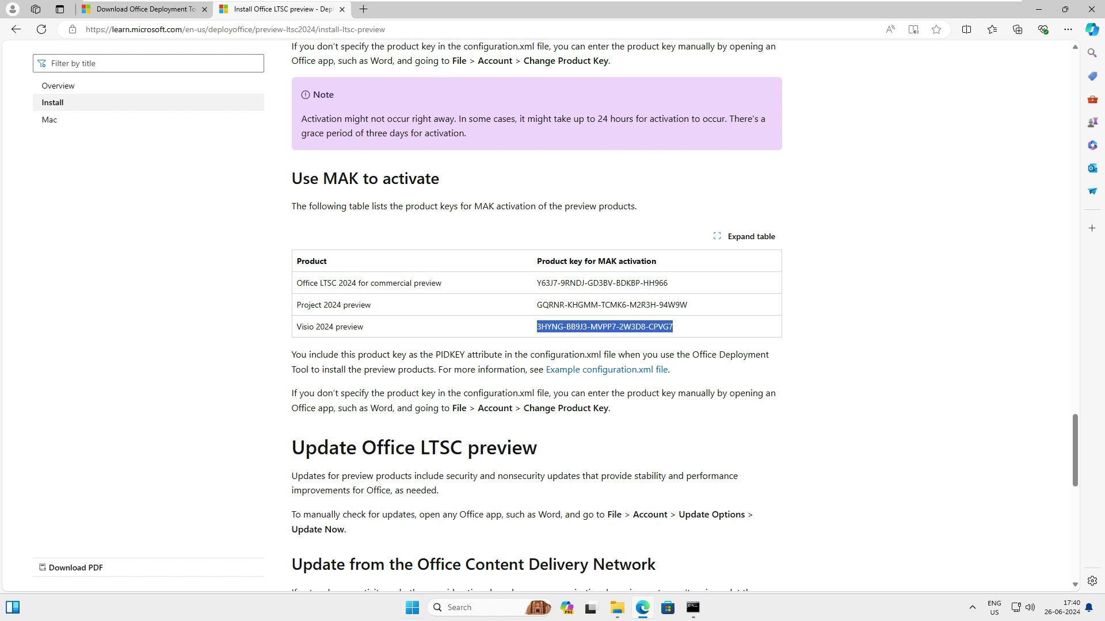
pyautogui.click(412, 608)
pyautogui.click(473, 450)
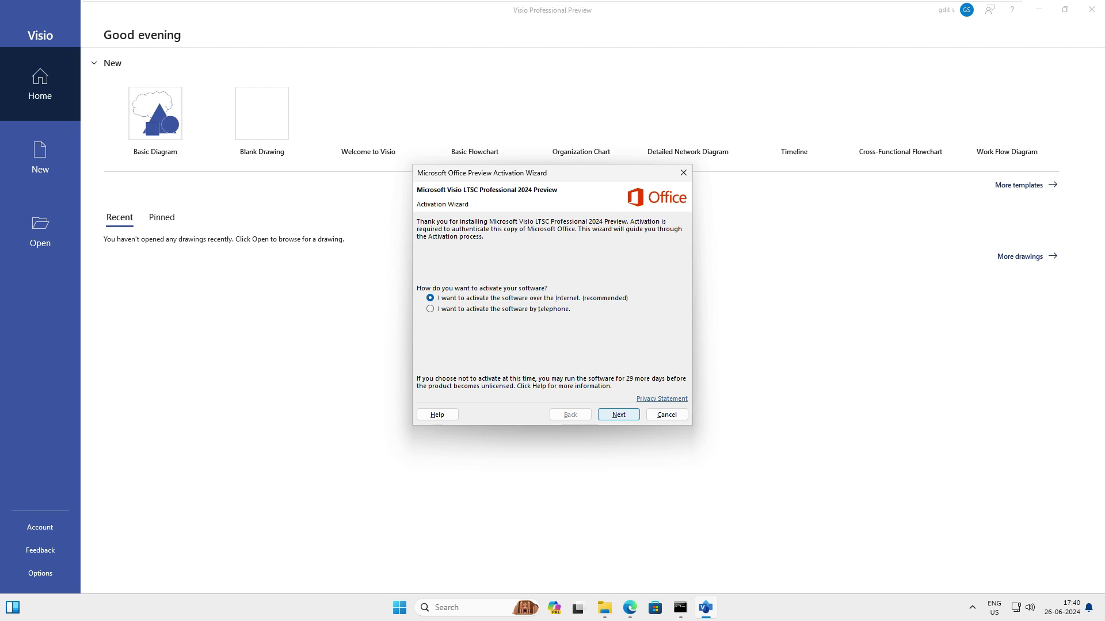
pyautogui.click(619, 414)
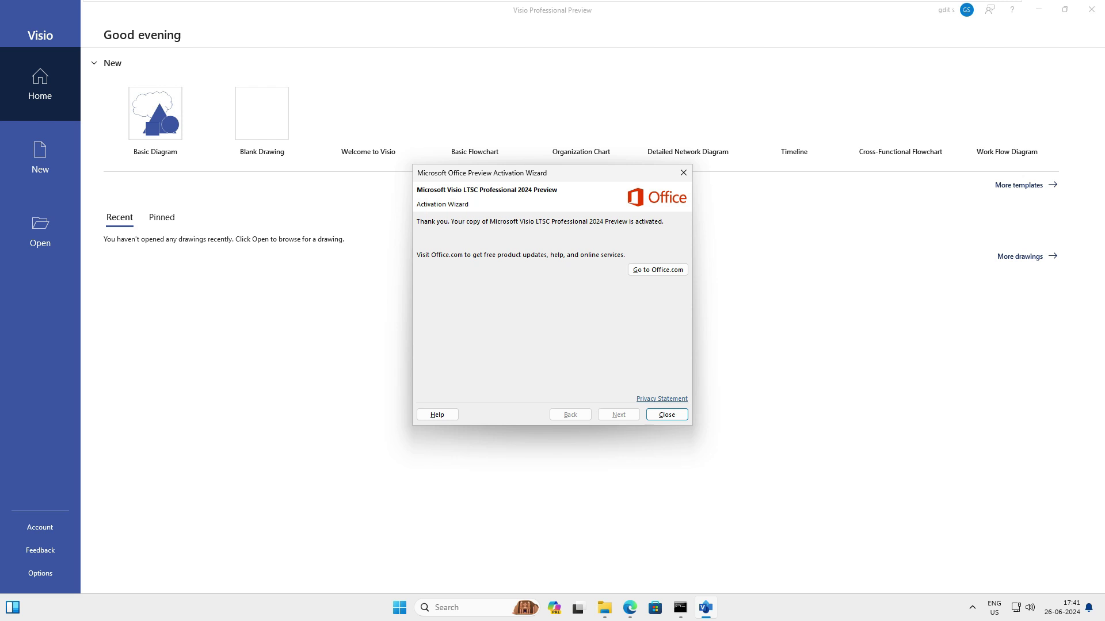
pyautogui.press('Return')
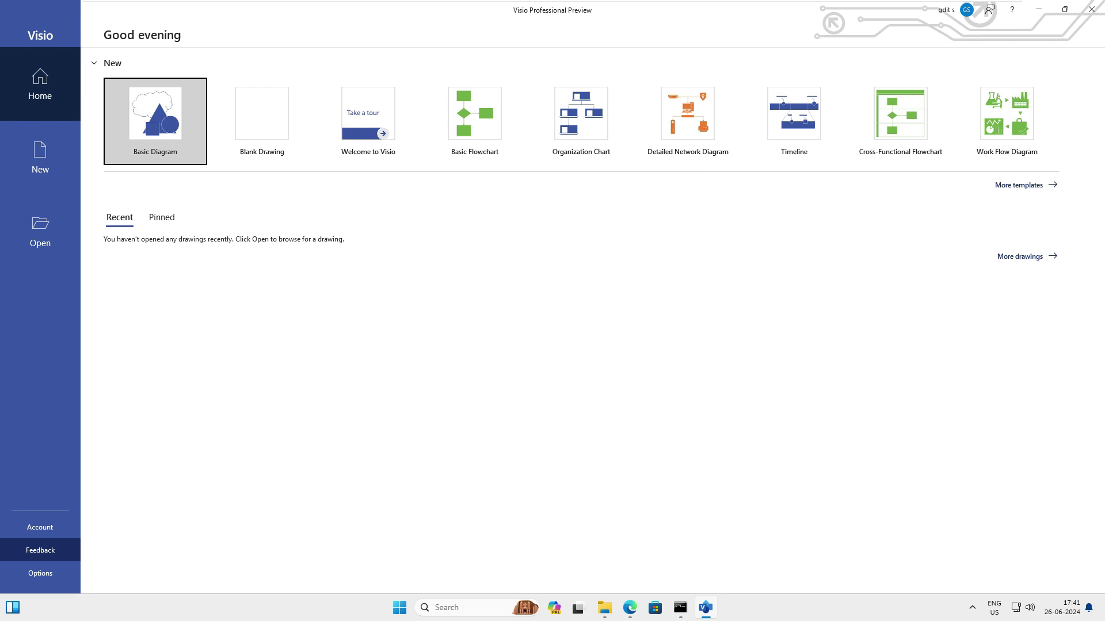
pyautogui.click(39, 527)
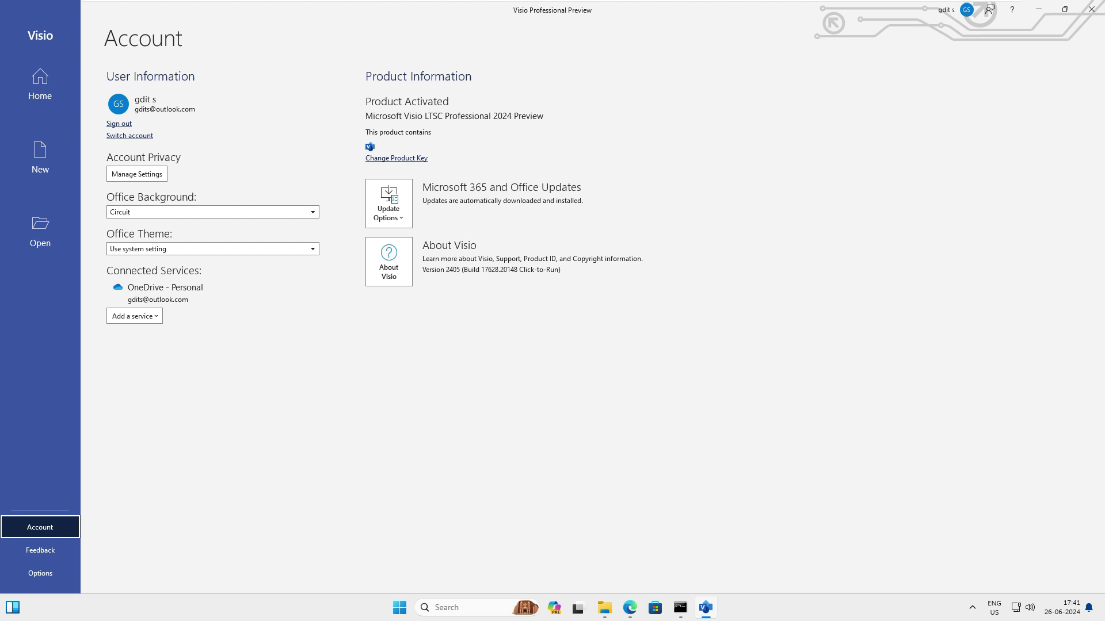
pyautogui.click(40, 84)
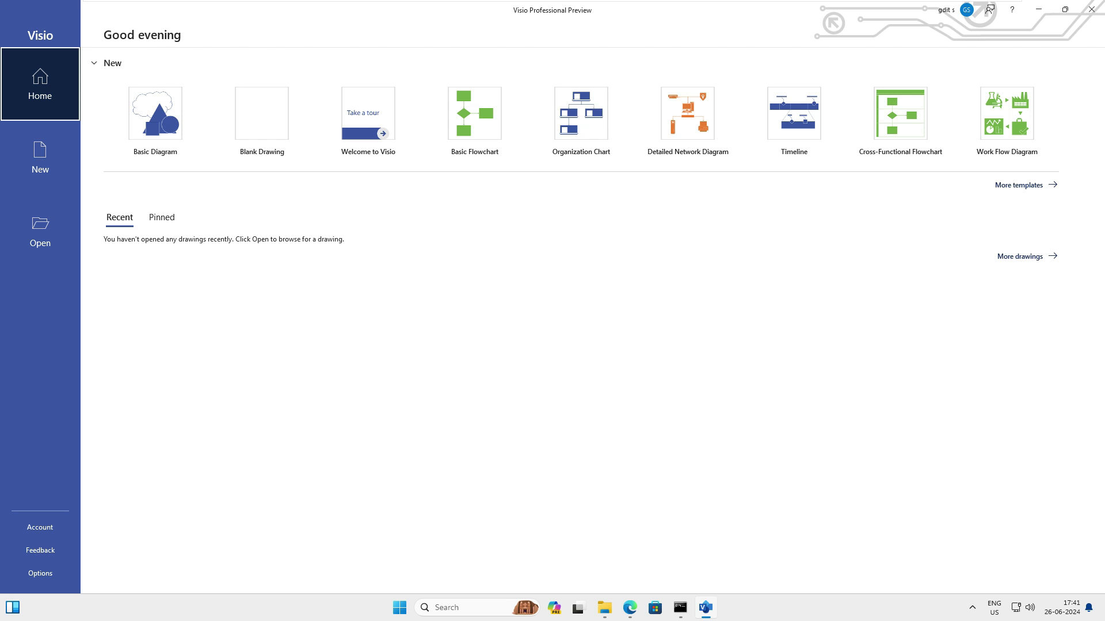